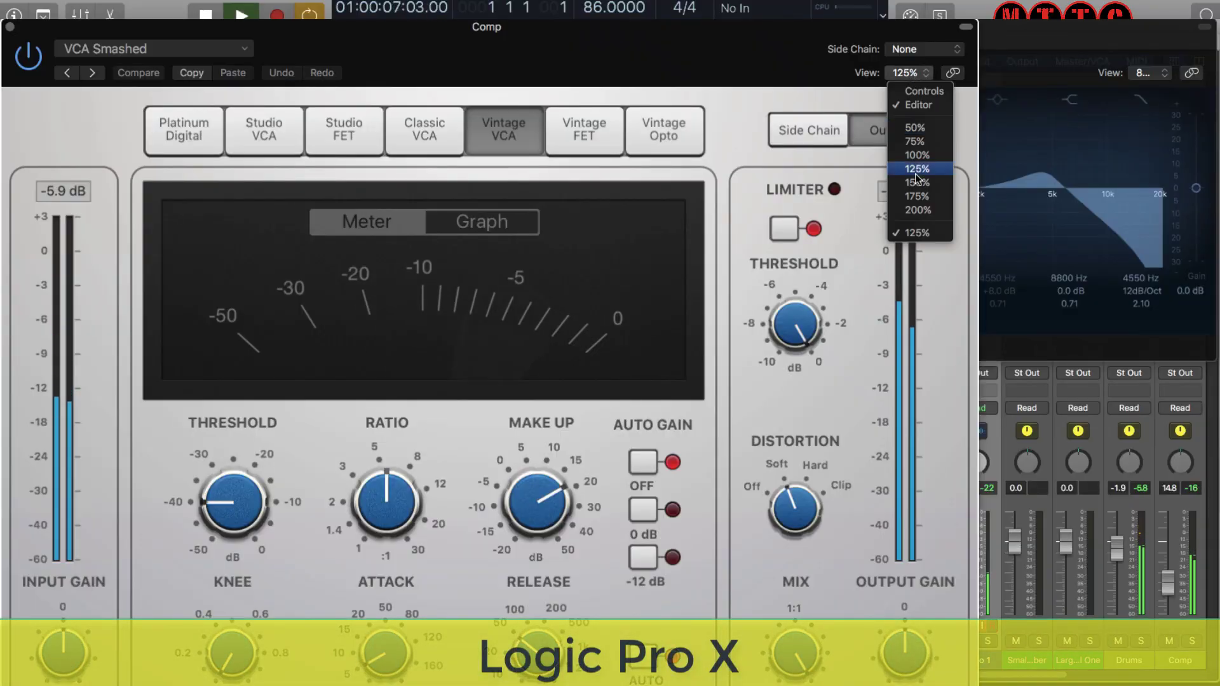
Set the Comp plugin view to 75% and the KICK INNER Channel EQ to 100%, repositioning both windows.
left_click(921, 142)
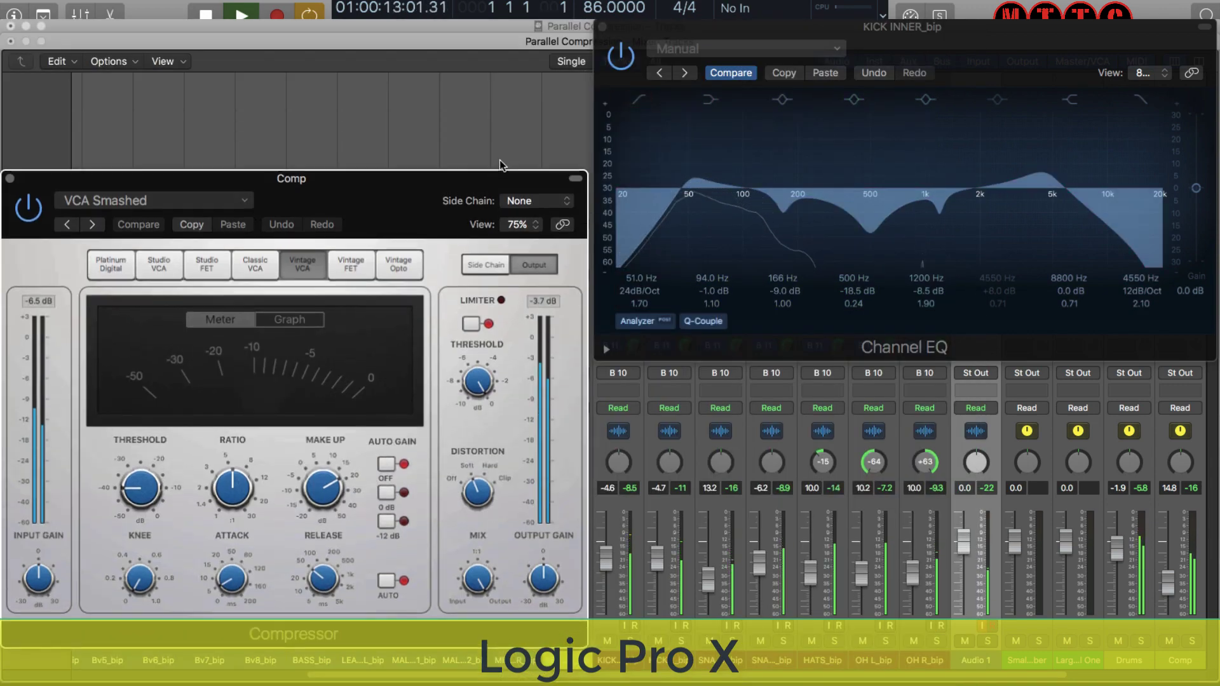
left_click_drag(500, 165, 504, 205)
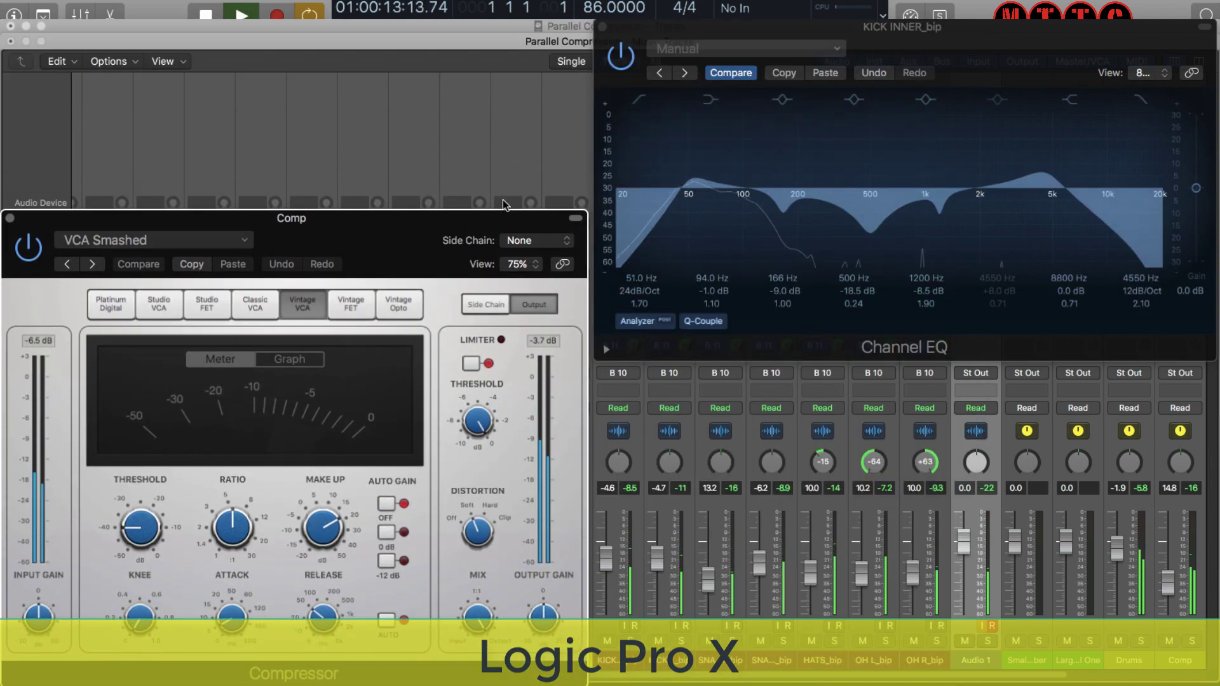
left_click_drag(1026, 22, 1017, 23)
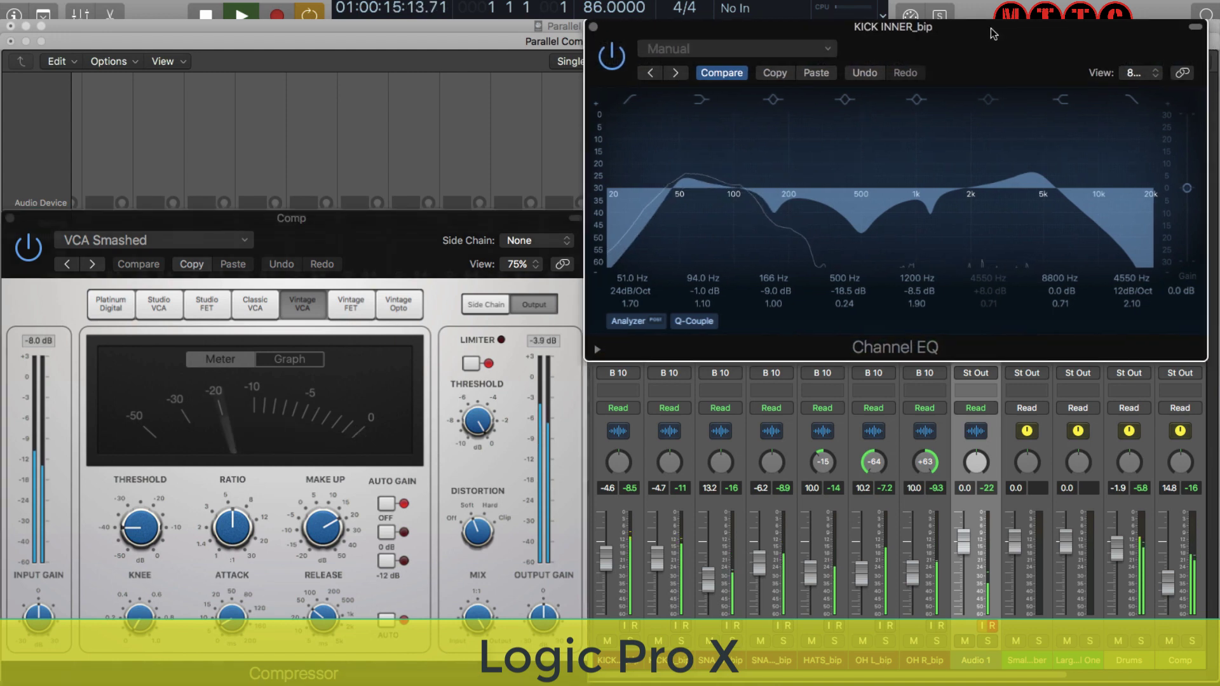
left_click(1142, 73)
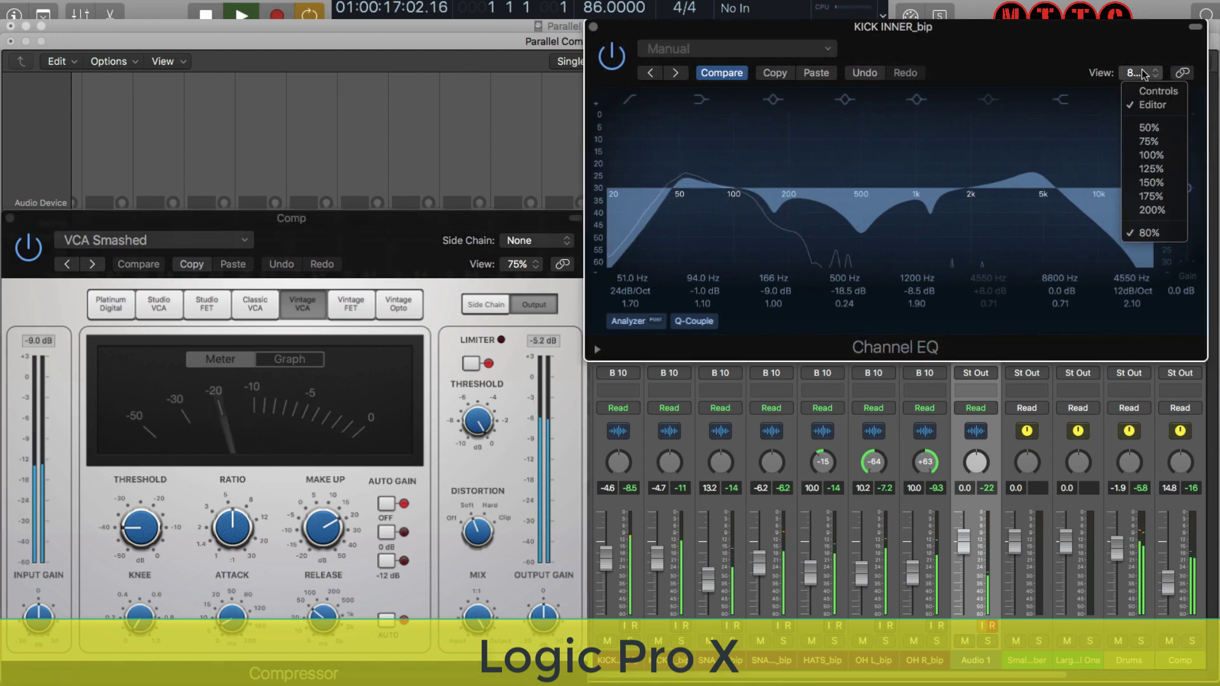
left_click(1151, 155)
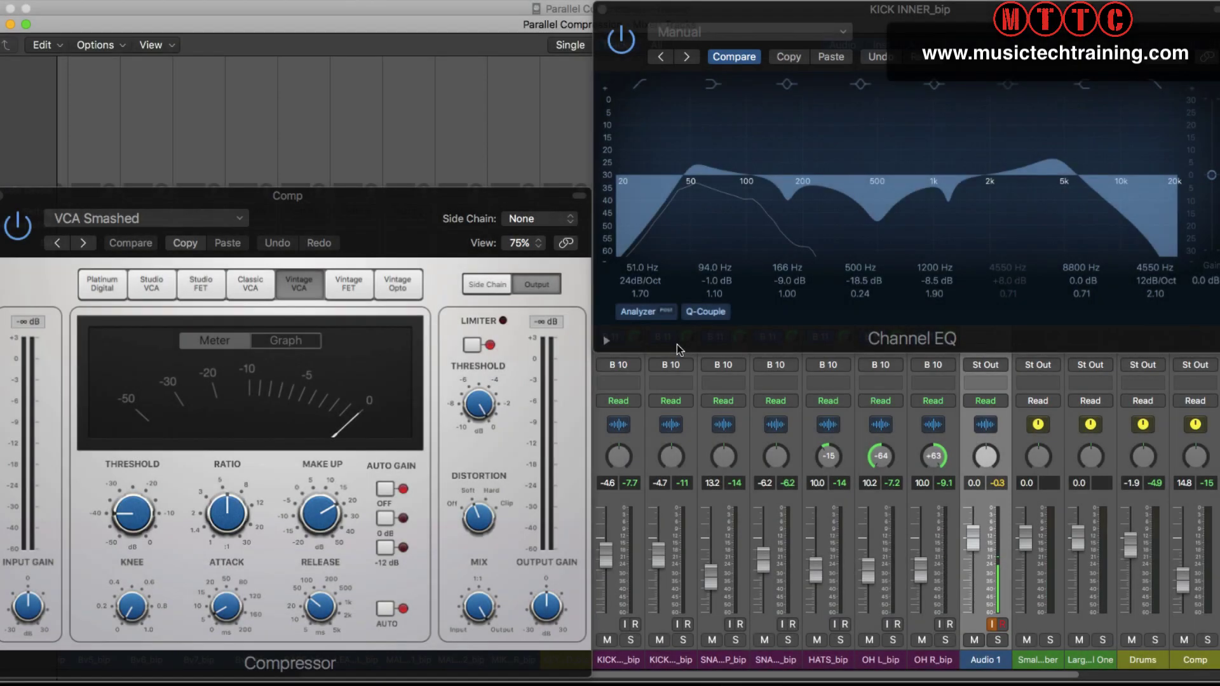
Set the Comp plugin view to 100% and move its window higher.
left_click(373, 207)
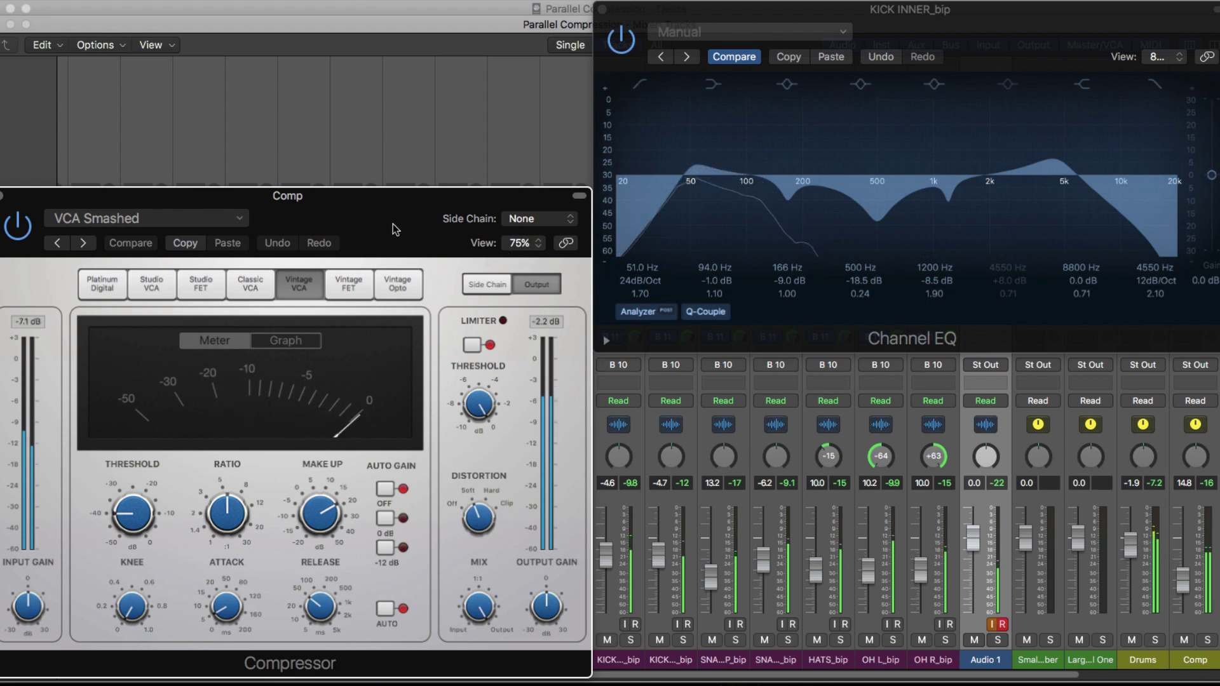
left_click(533, 245)
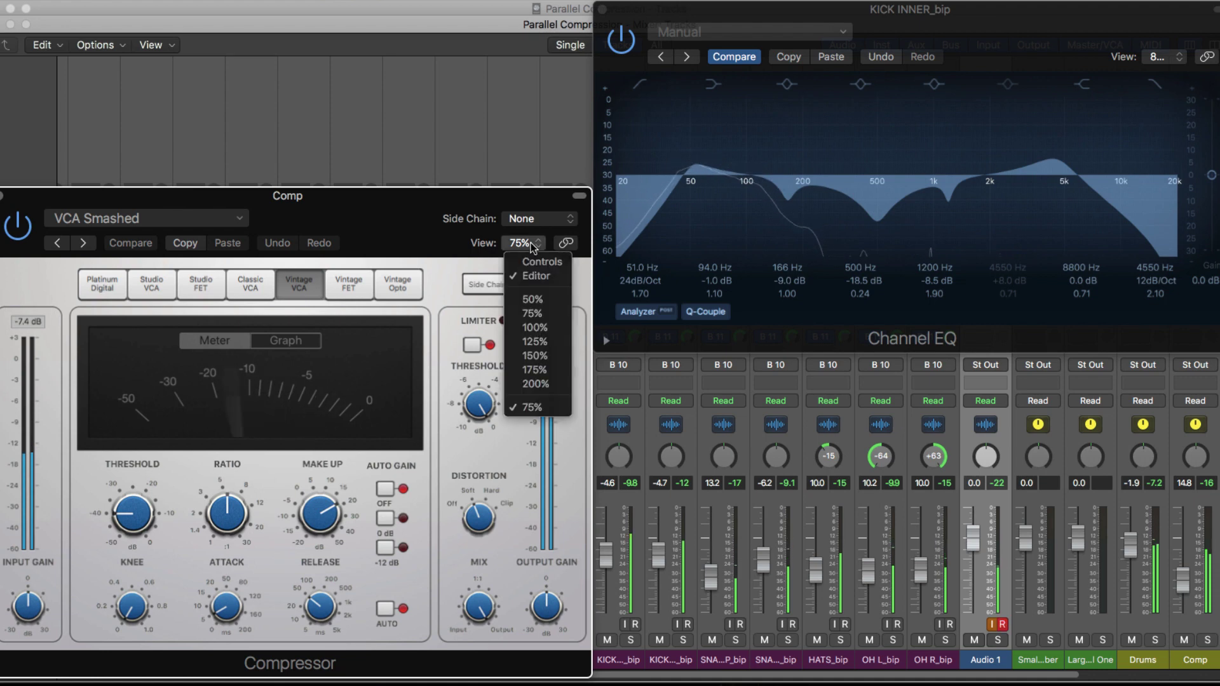
left_click(545, 328)
left_click_drag(414, 203, 405, 79)
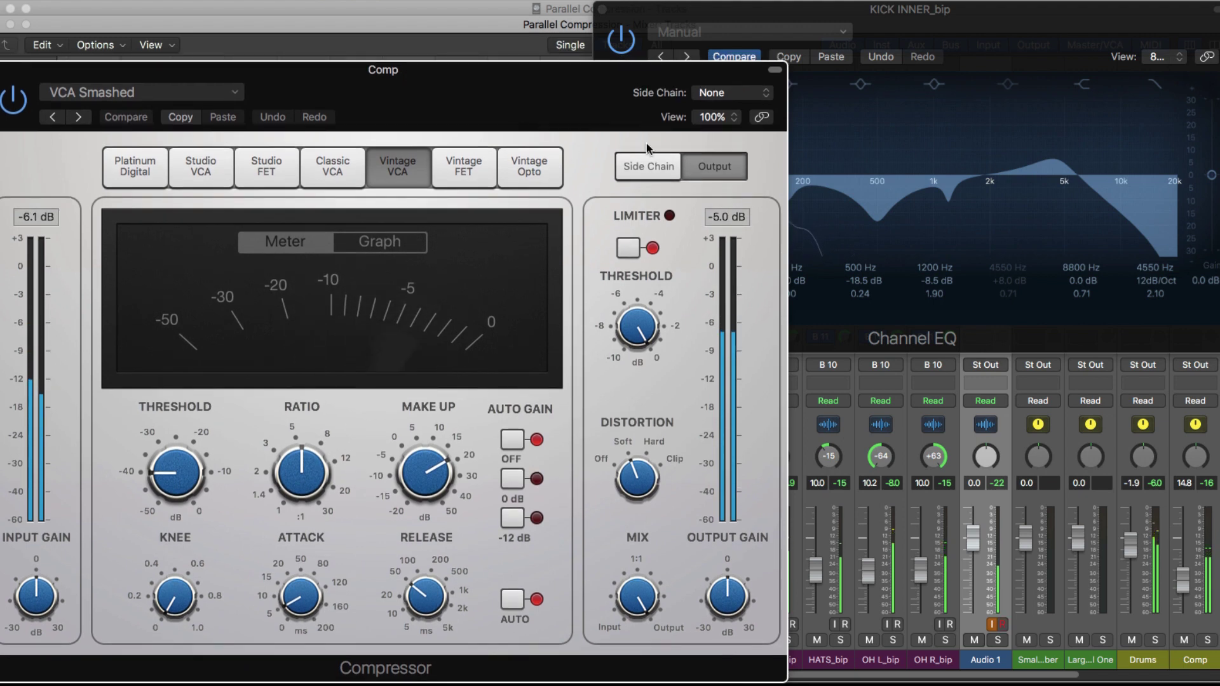
Enlarge Comp to 125% and raise it further, then set it back to 75%.
left_click(714, 116)
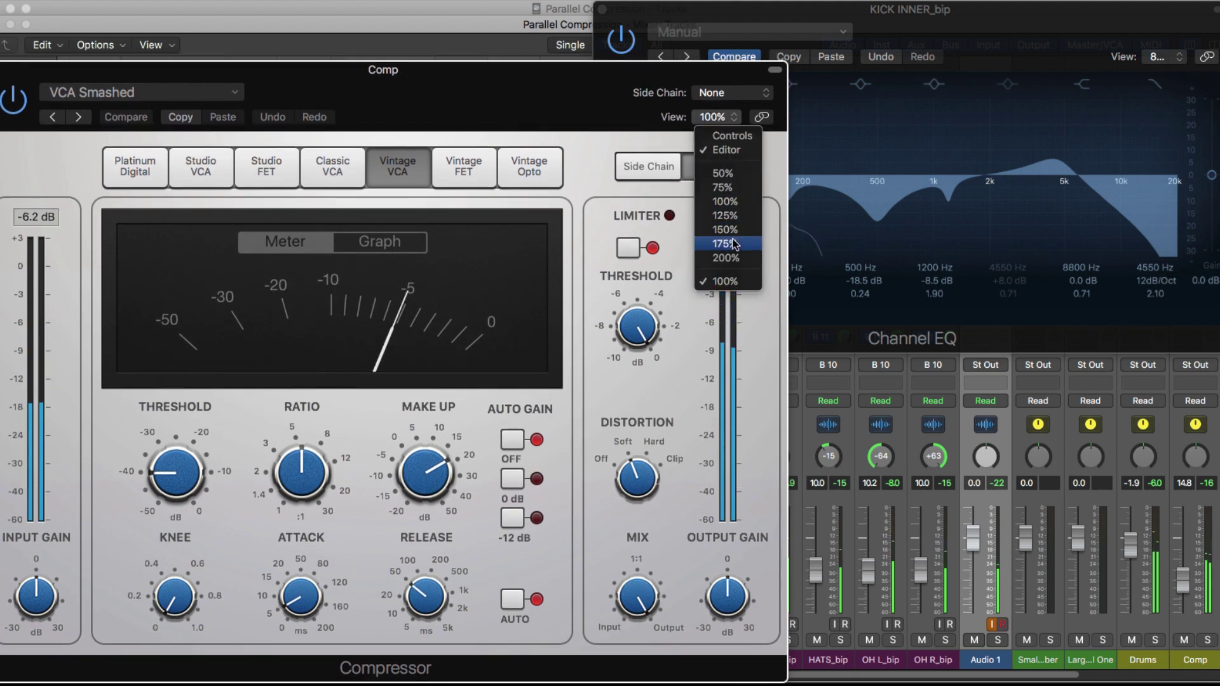
left_click(735, 217)
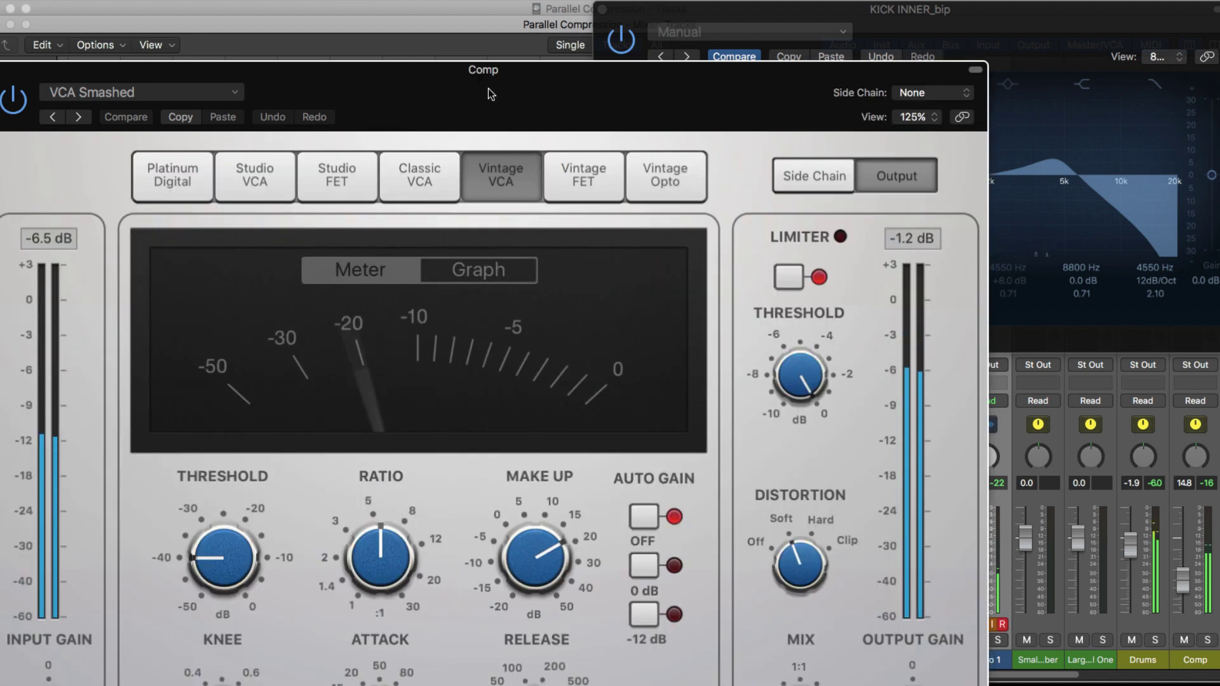
left_click_drag(488, 89, 531, 3)
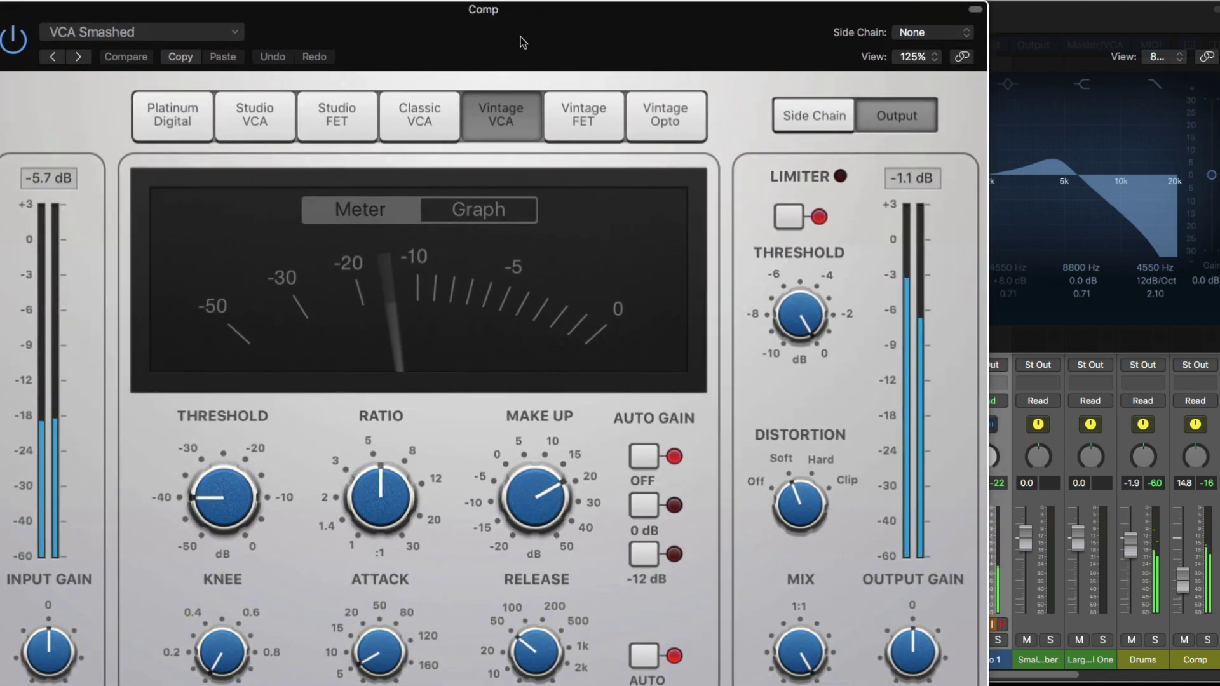
left_click(921, 57)
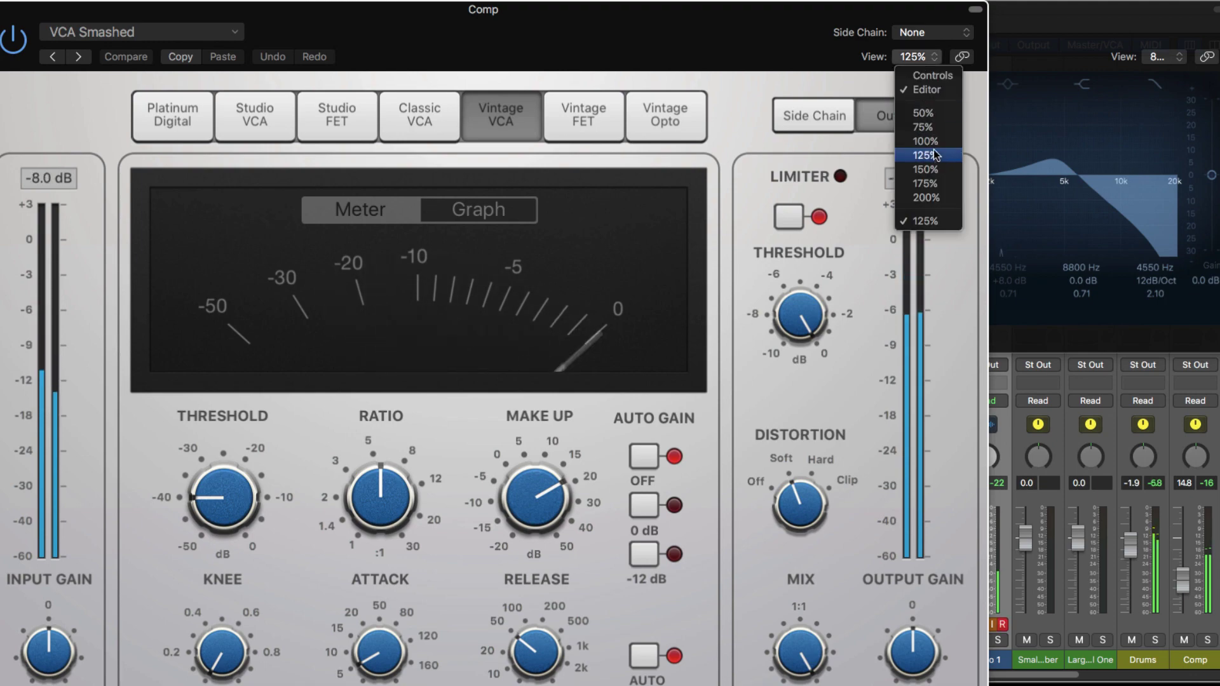
left_click(929, 128)
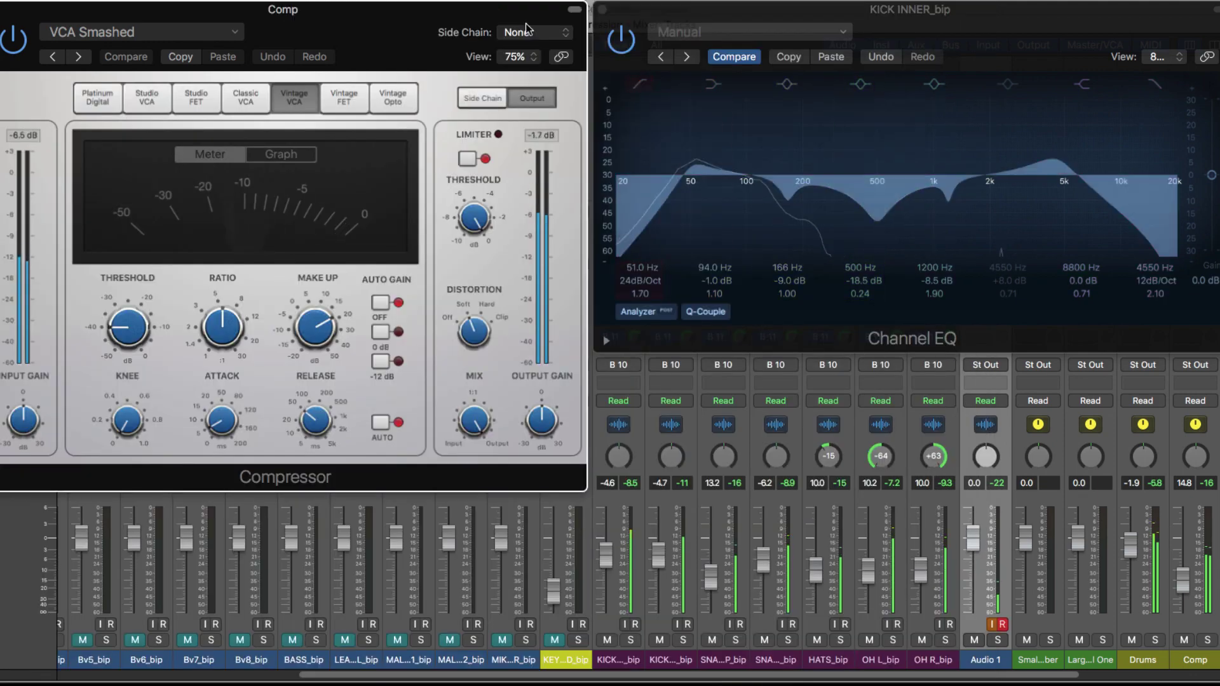
Move the Comp window back down and set the KICK INNER Channel EQ view to 100%.
left_click_drag(488, 100, 488, 242)
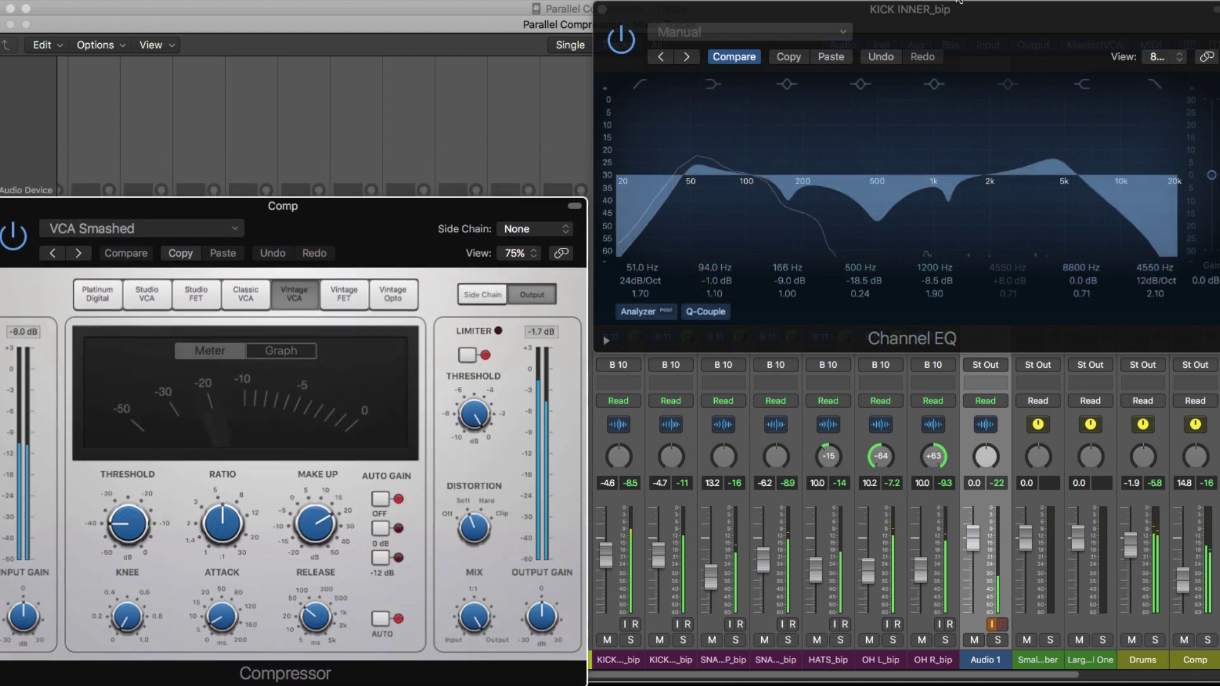
left_click_drag(1036, 4, 1027, 5)
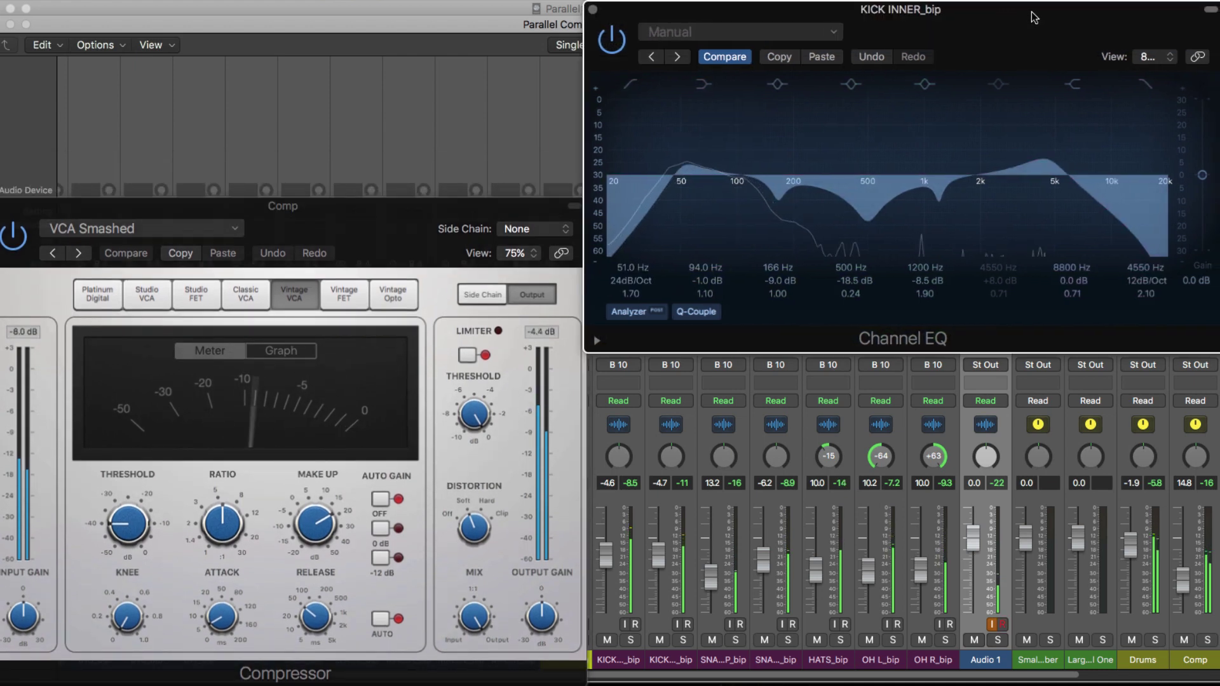
left_click(1161, 57)
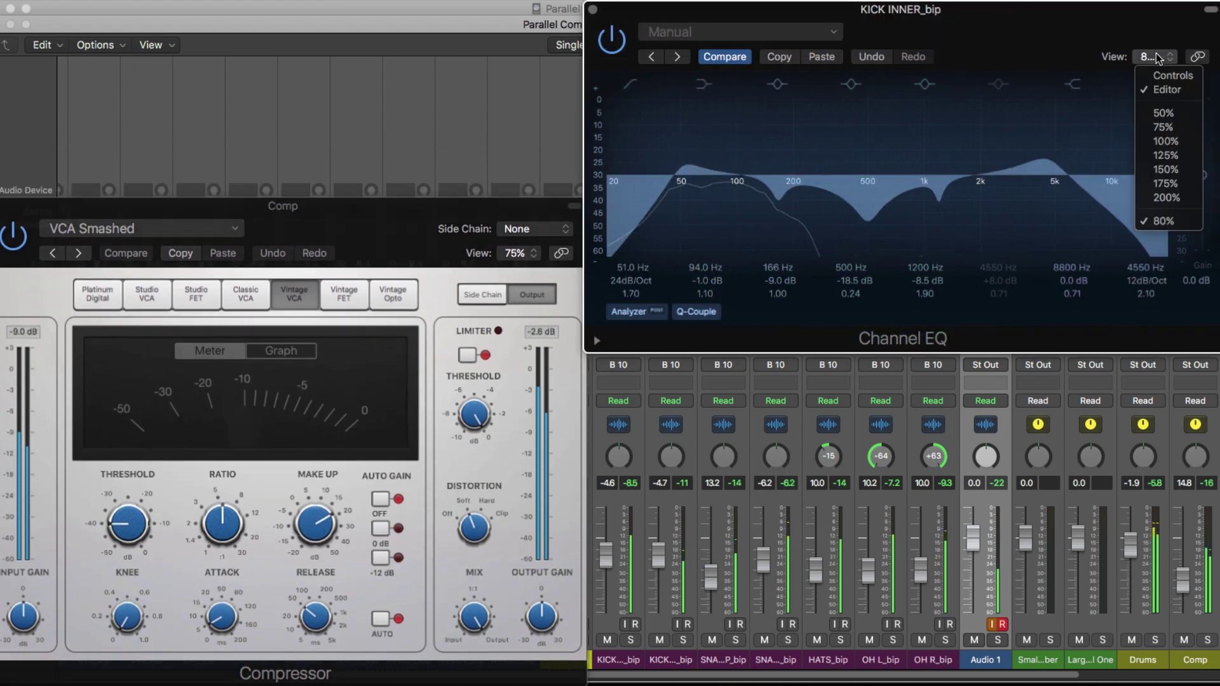
left_click(1178, 141)
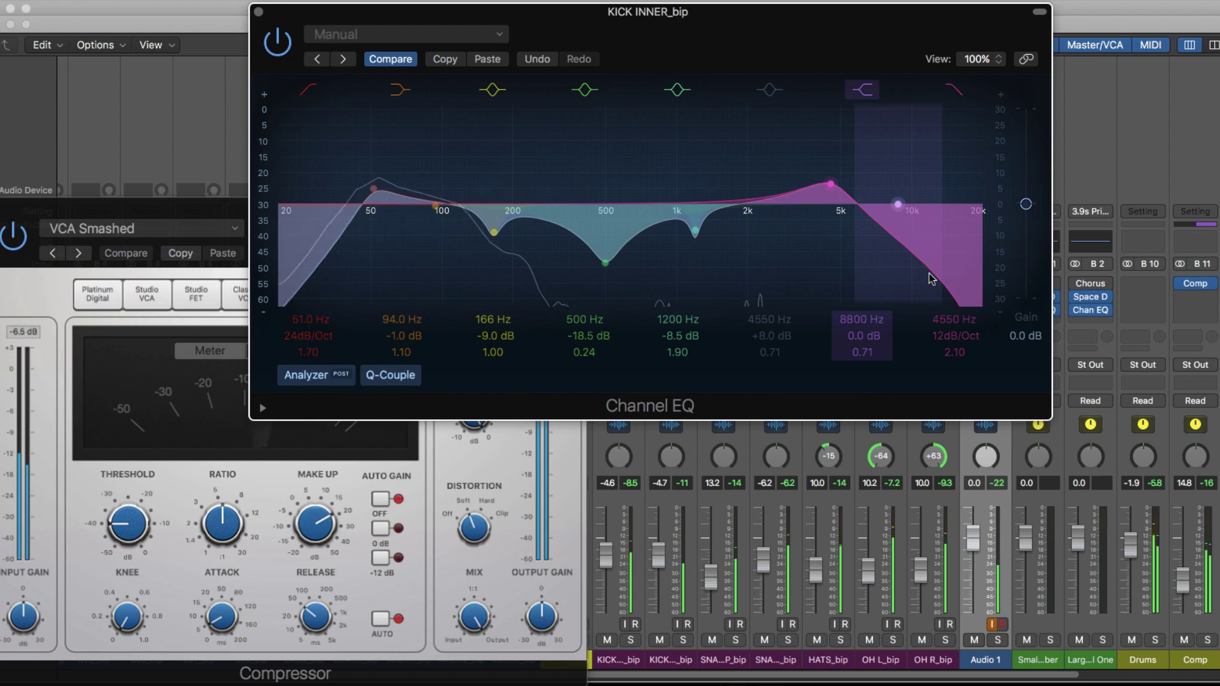
Enlarge the Channel EQ to 125% and drag it into place.
left_click(991, 61)
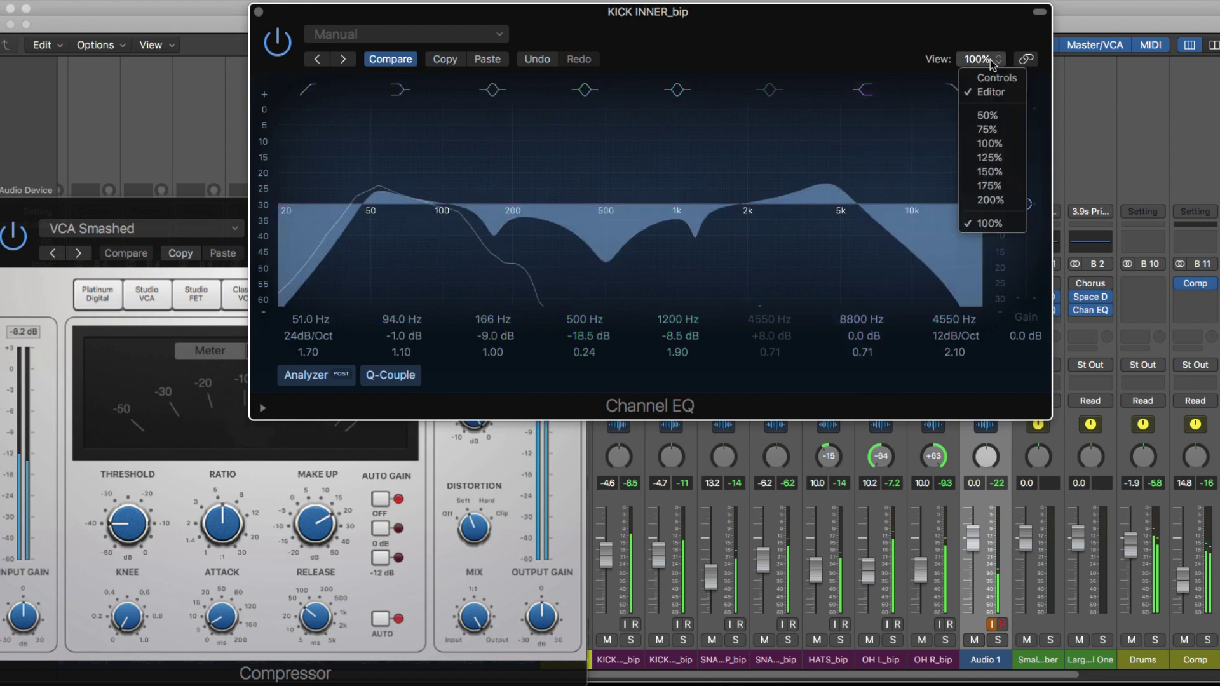
left_click(995, 157)
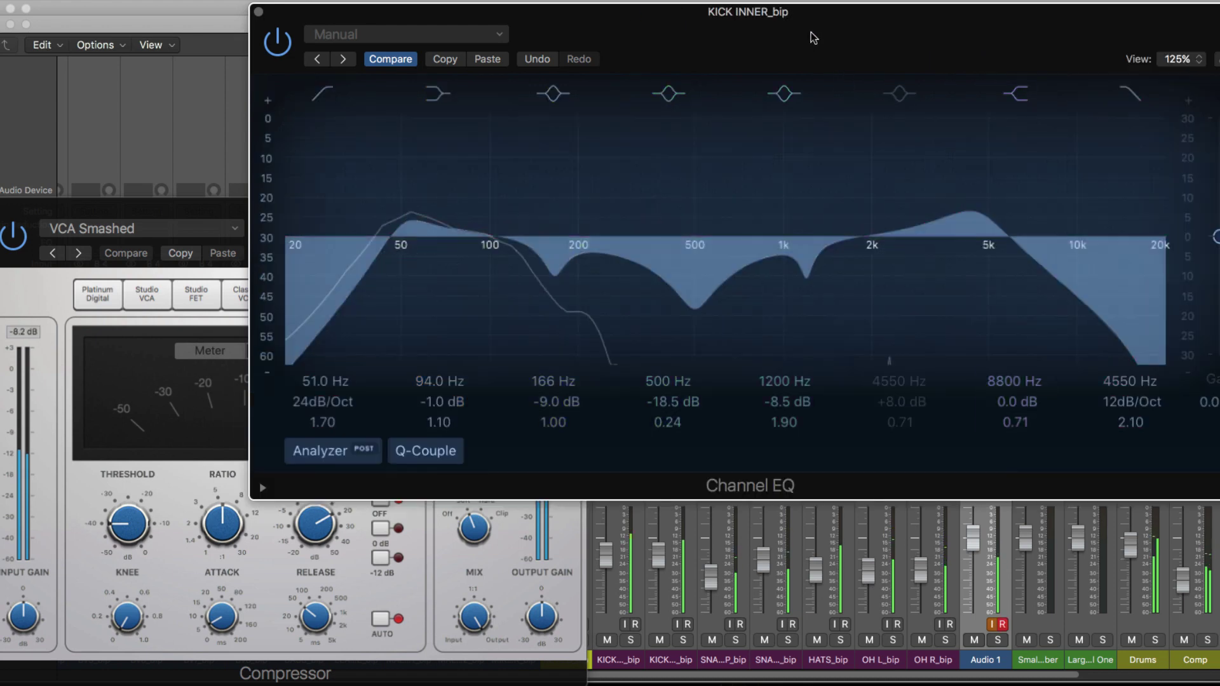
mouse_move(682, 30)
left_mouse_down()
mouse_move(670, 51)
mouse_move(686, 36)
mouse_move(687, 9)
left_mouse_up()
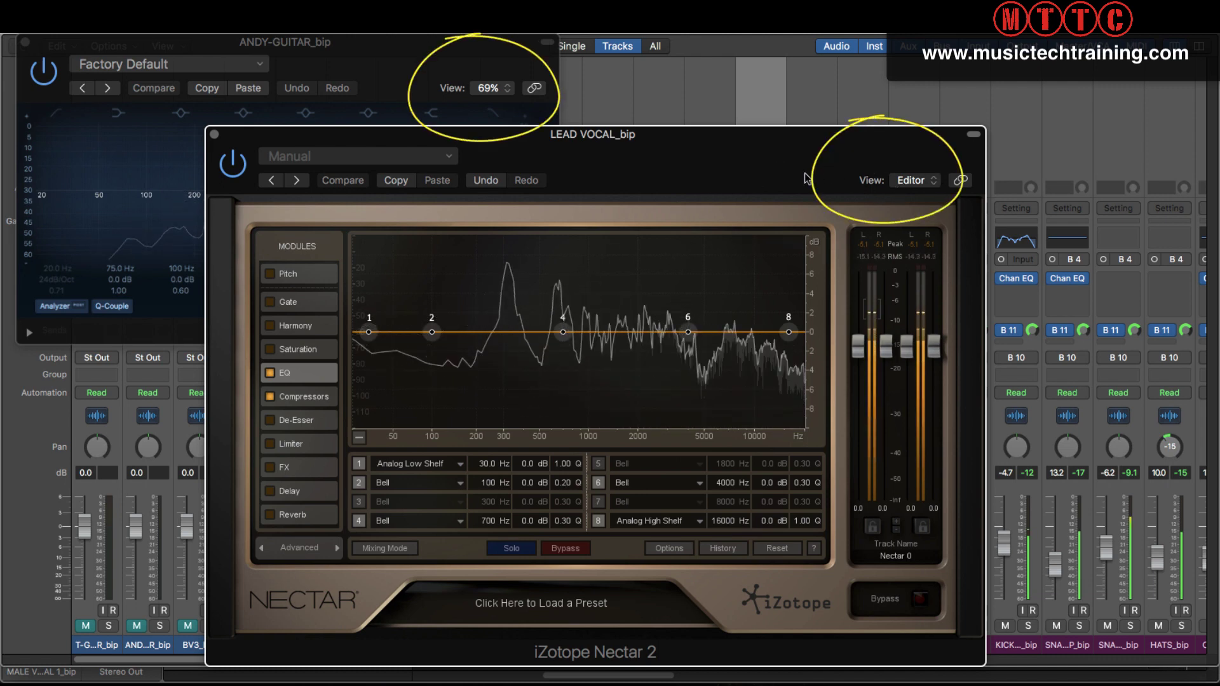
Leave the ANDY-GUITAR EQ at 69%, then zoom the screen onto the LEAD VOCAL Nectar plugin with ⌥⌘=.
left_click(401, 58)
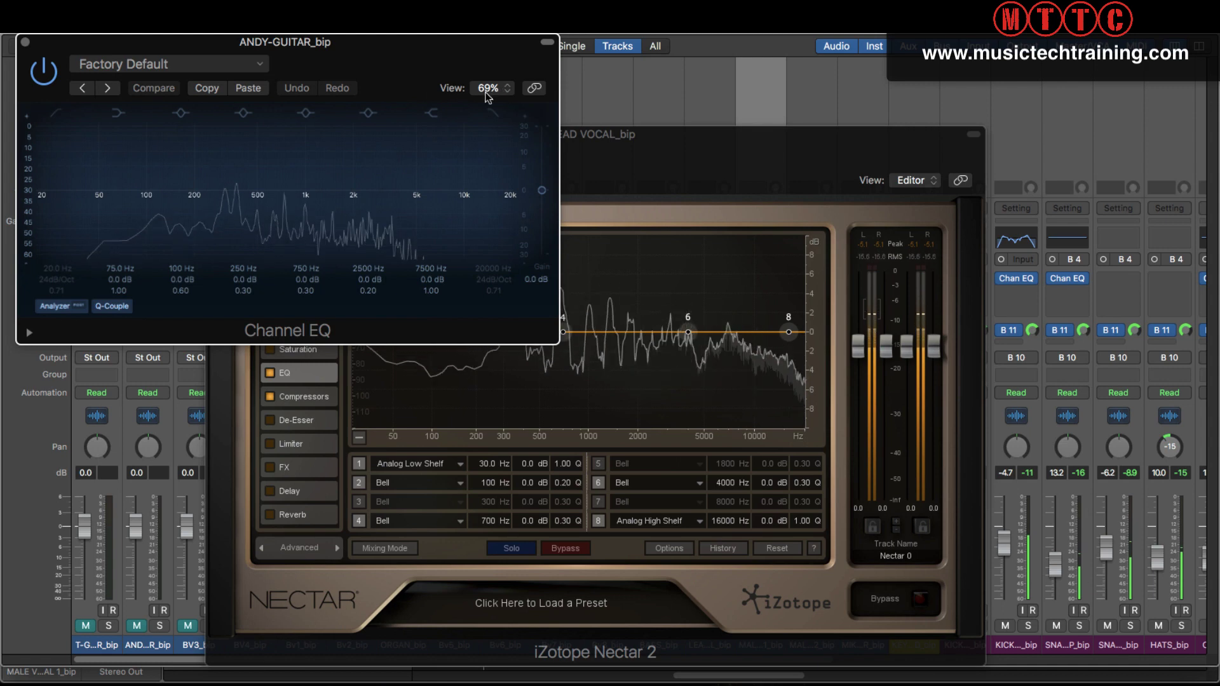
left_click(508, 89)
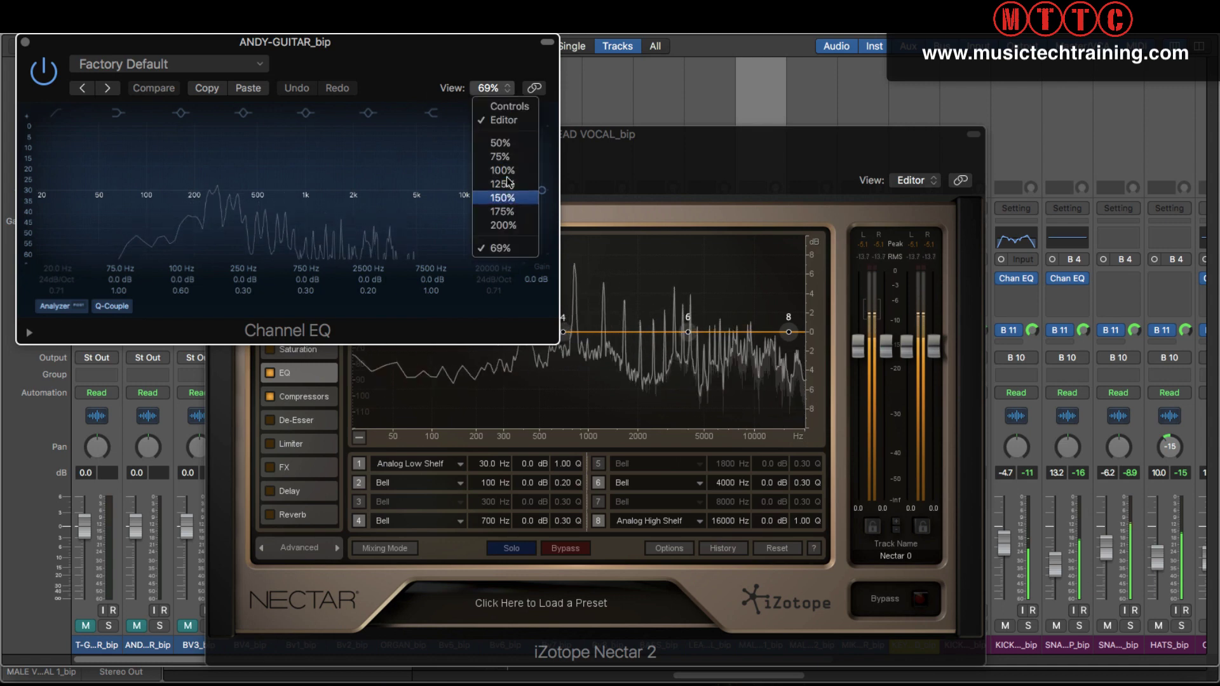
left_click(470, 61)
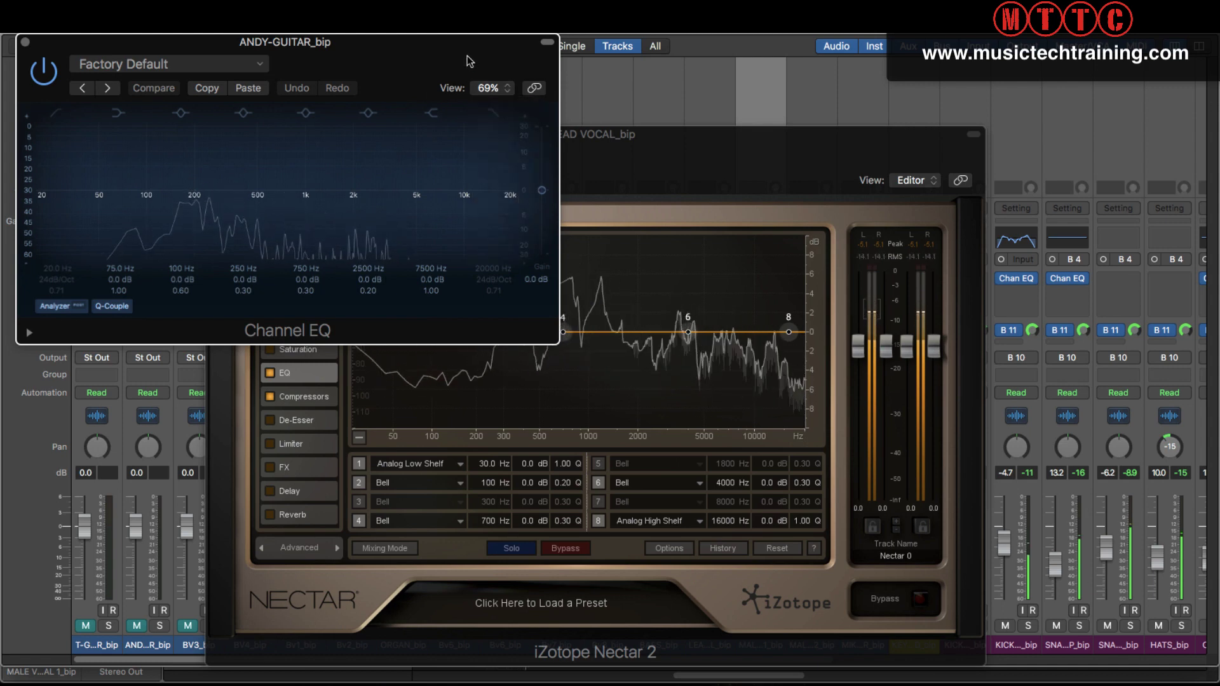
left_click(803, 170)
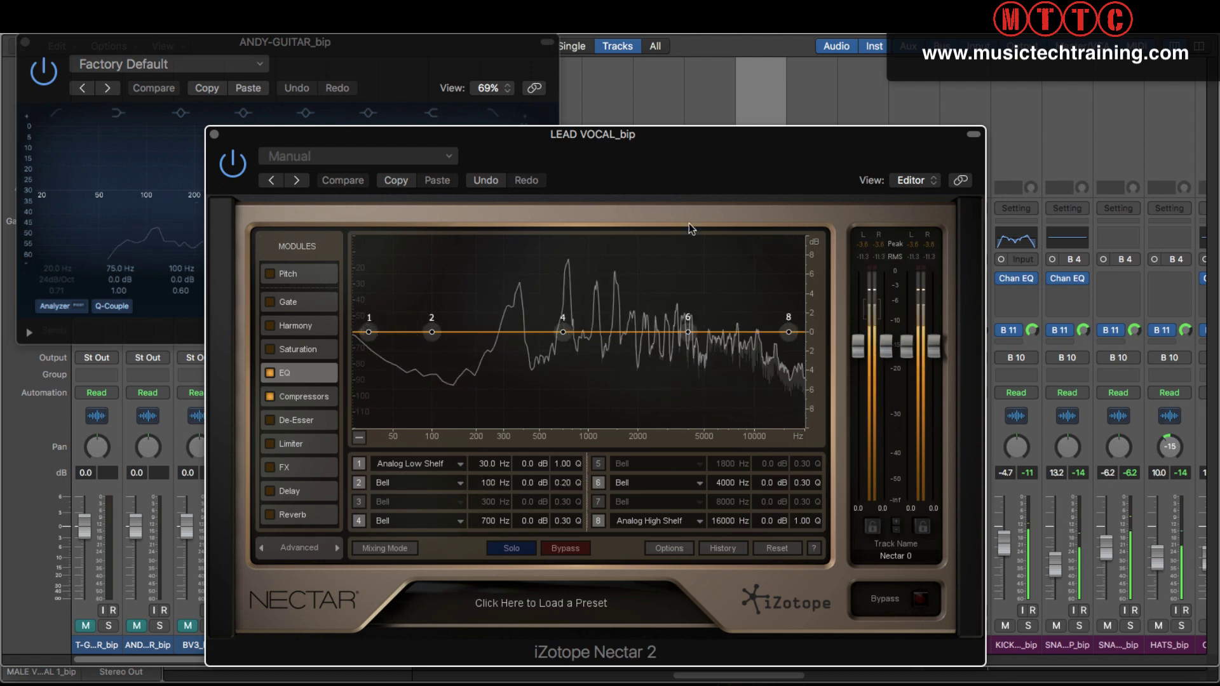
key("alt+super+equal")
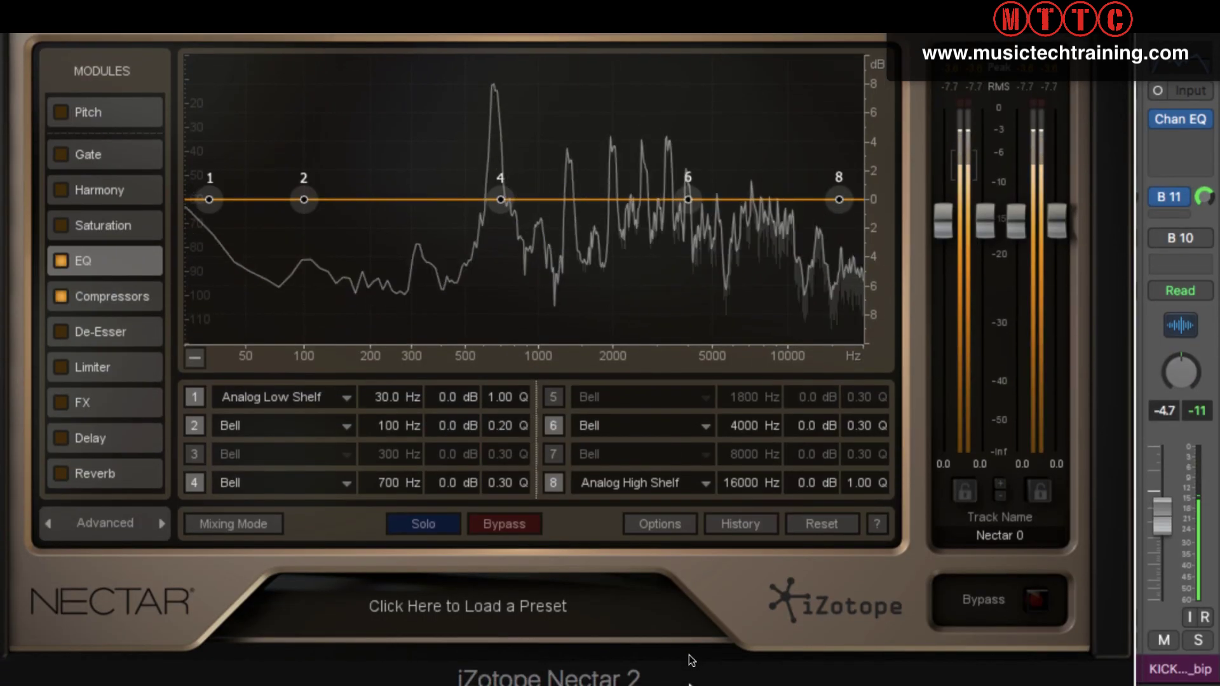
Step screen zoom in and out on the Nectar 2 EQ with ⌥⌘= / ⌥⌘–, then toggle it off with ⌥⌘8.
key("alt+super+equal")
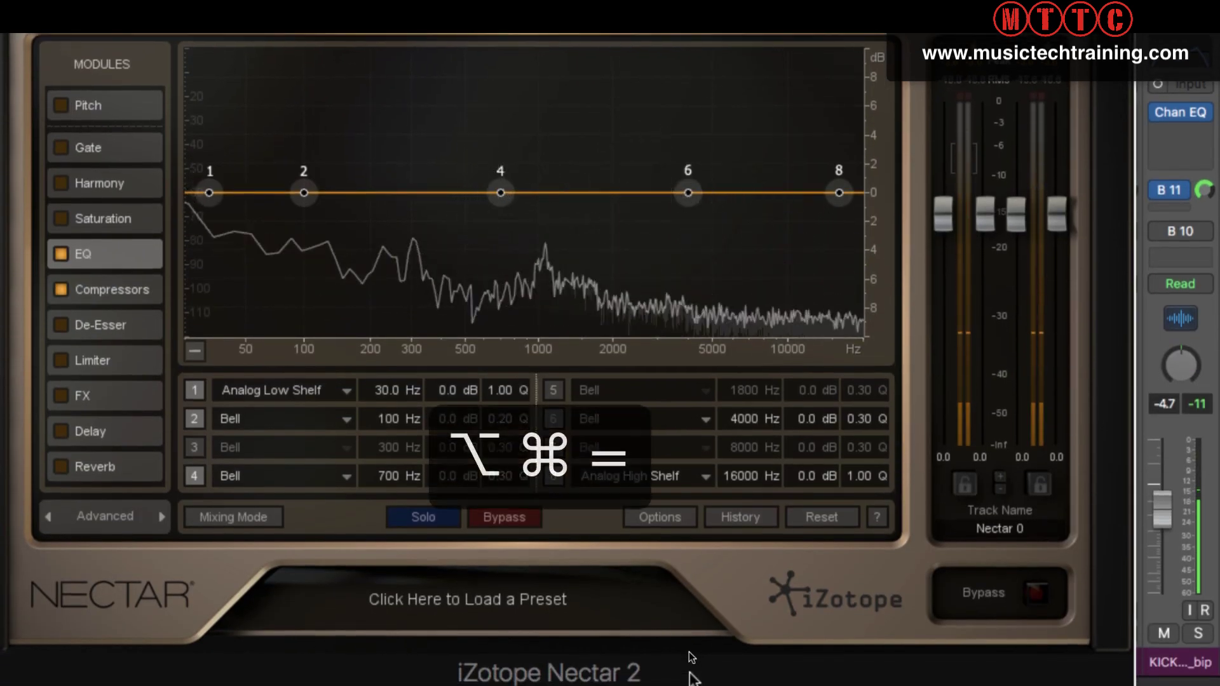
key("alt+super+minus")
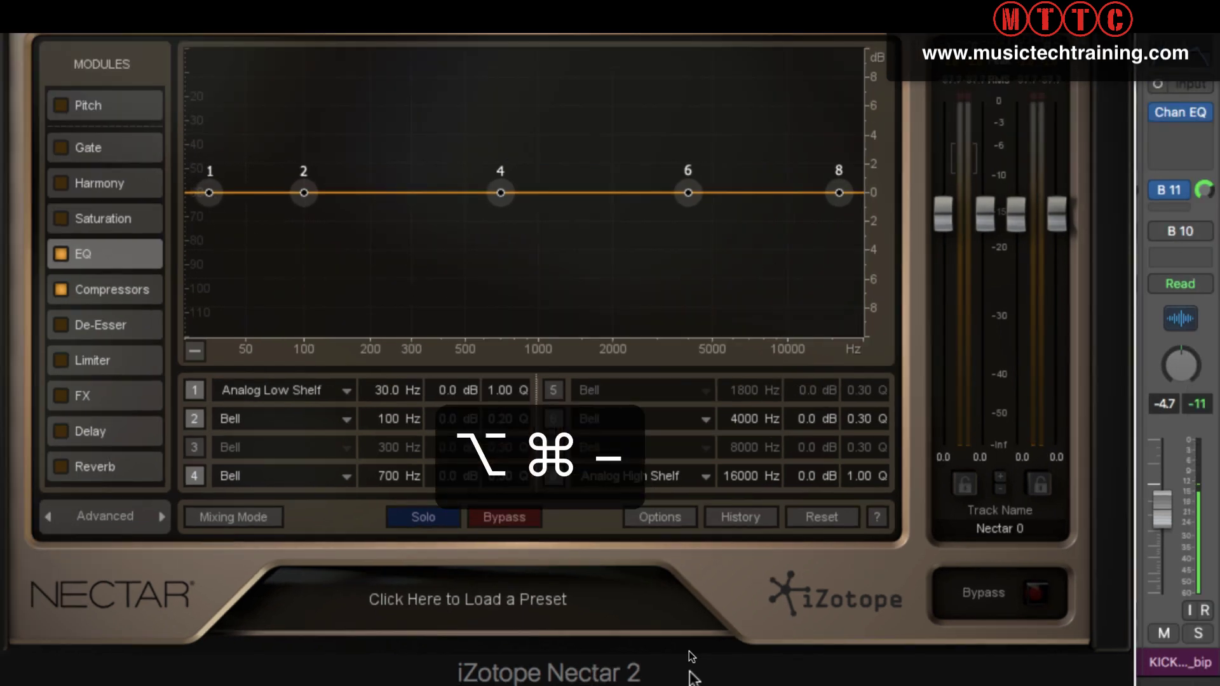
key("alt+super+equal")
key("alt+super+equal")
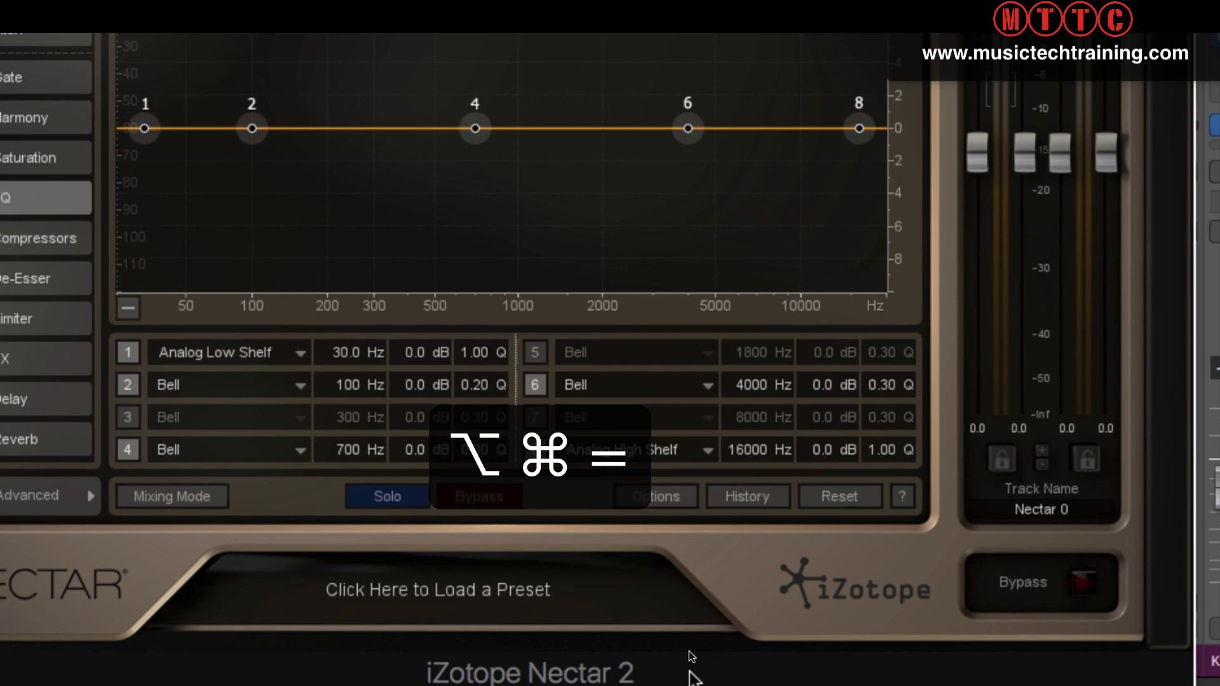
key("alt+super+minus")
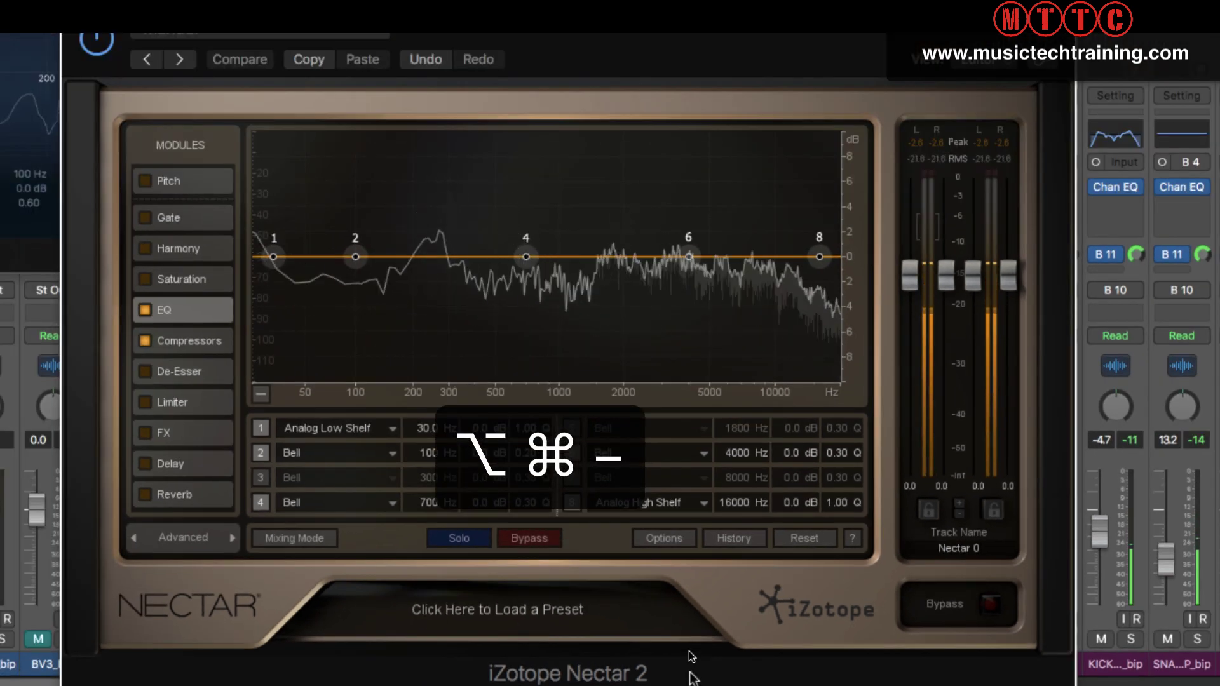
key("alt+super+equal")
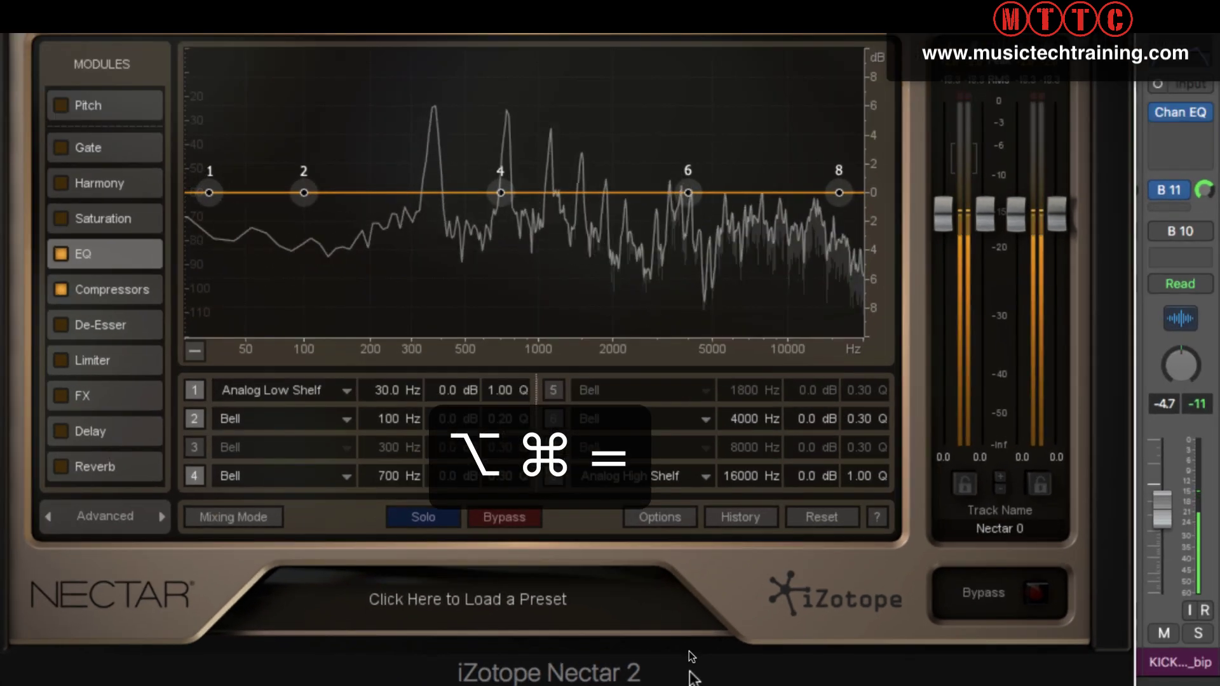
key("alt+super+equal")
key("alt+super+minus")
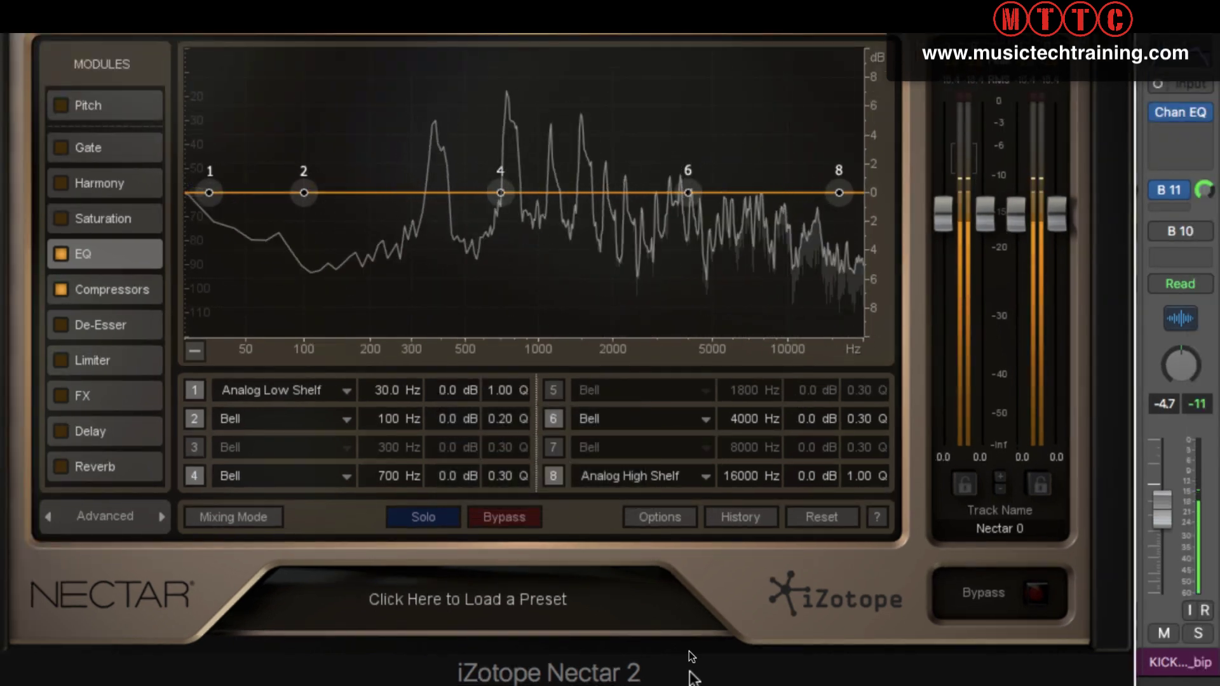
key("alt+super+8")
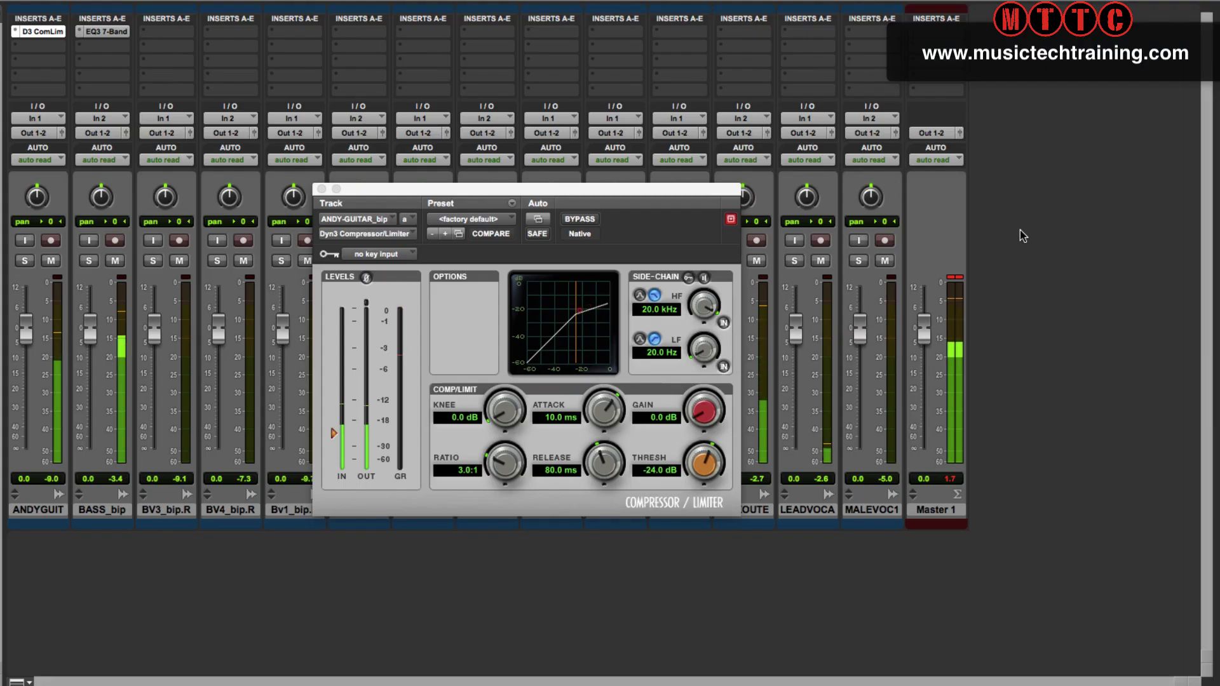
Raise the Dyn3 Compressor/Limiter window, zoom in two steps to read it, zoom out, and turn magnification off.
left_click_drag(600, 190, 606, 177)
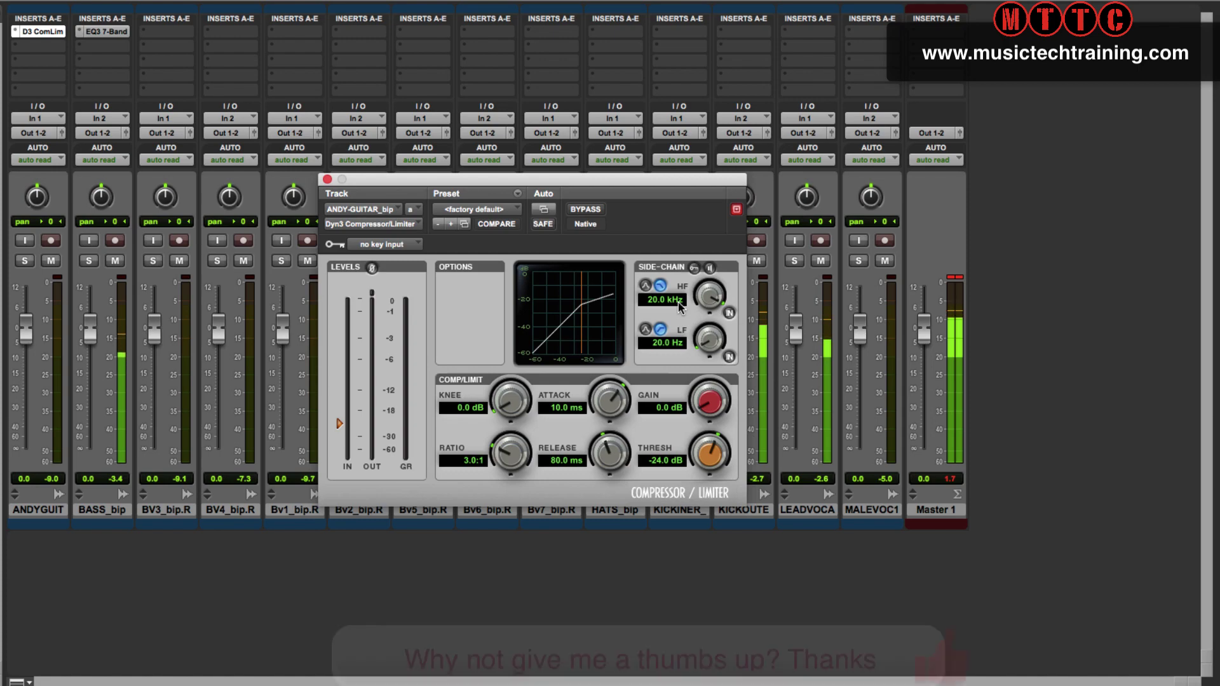
key("alt+super+equal")
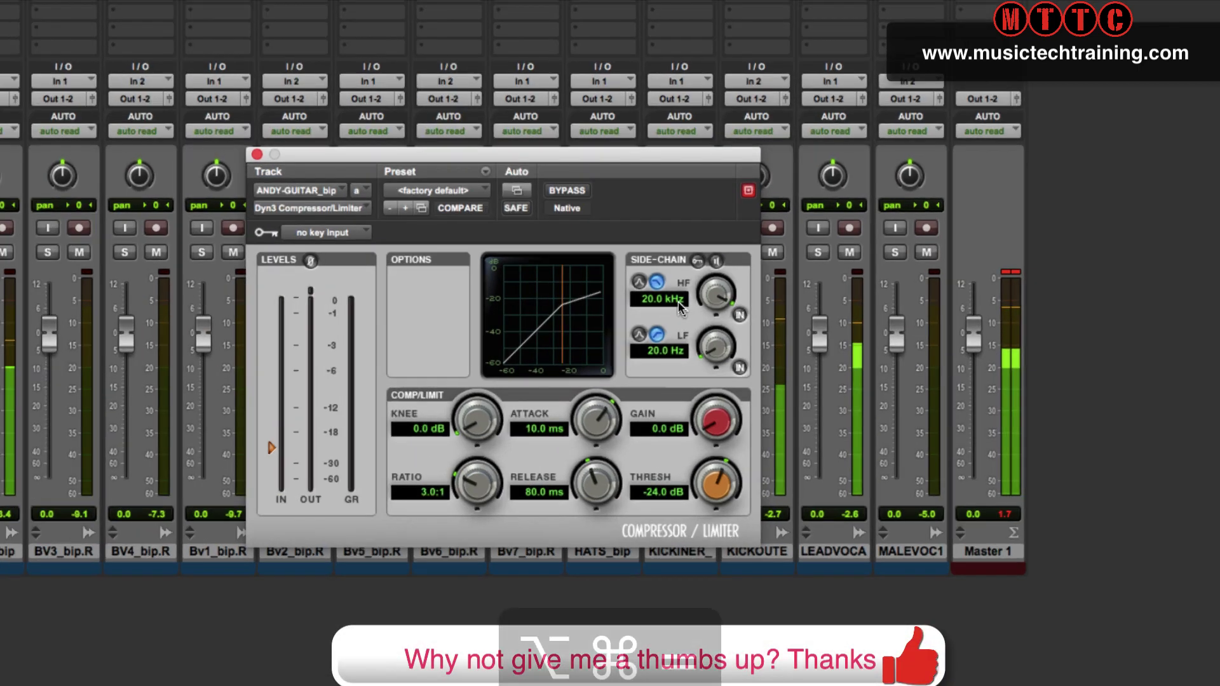
key("alt+super+equal")
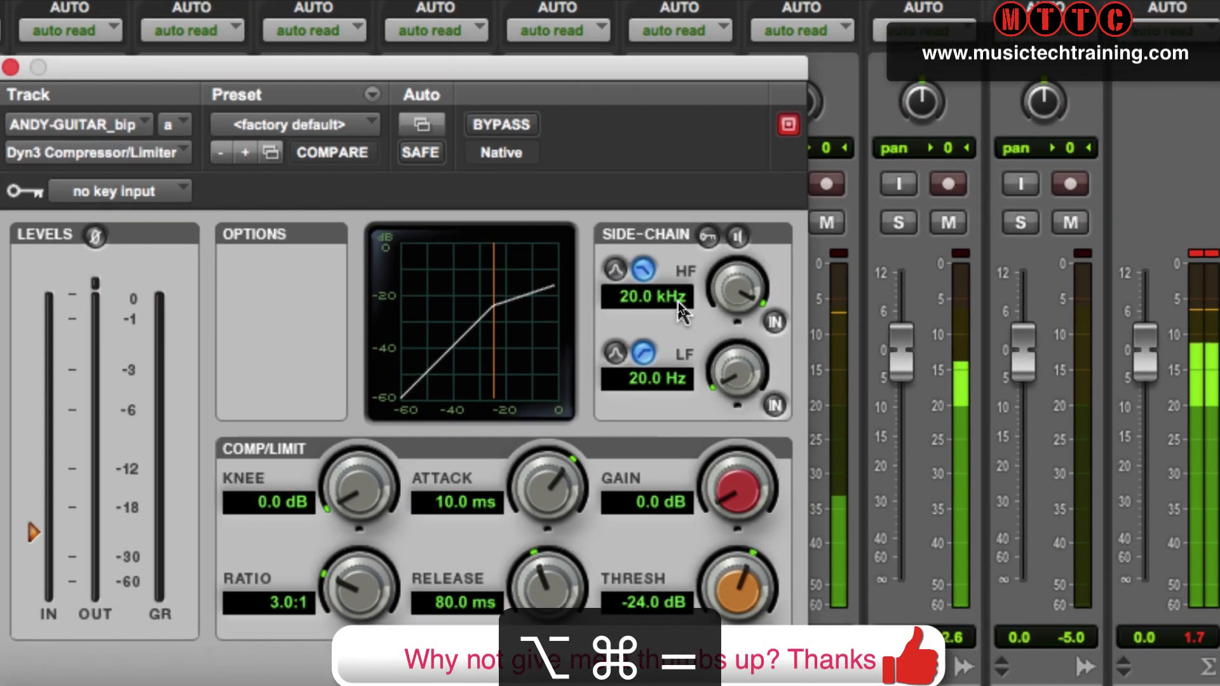
key("alt+super+minus")
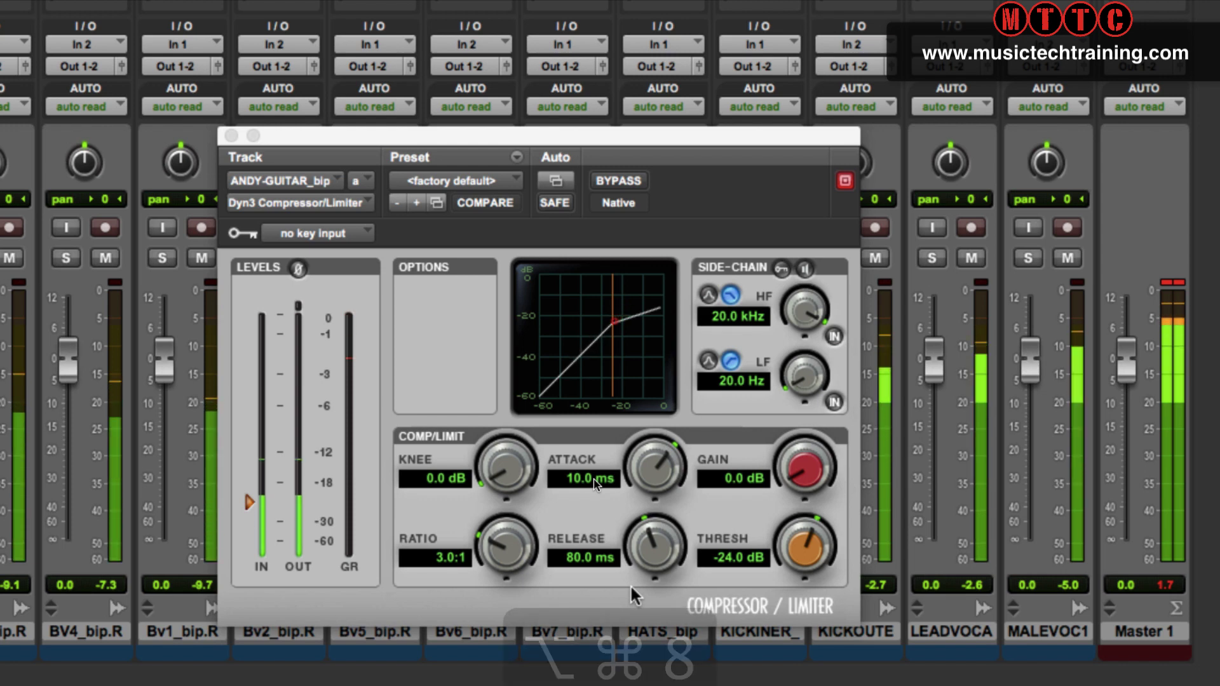
key("alt+super+8")
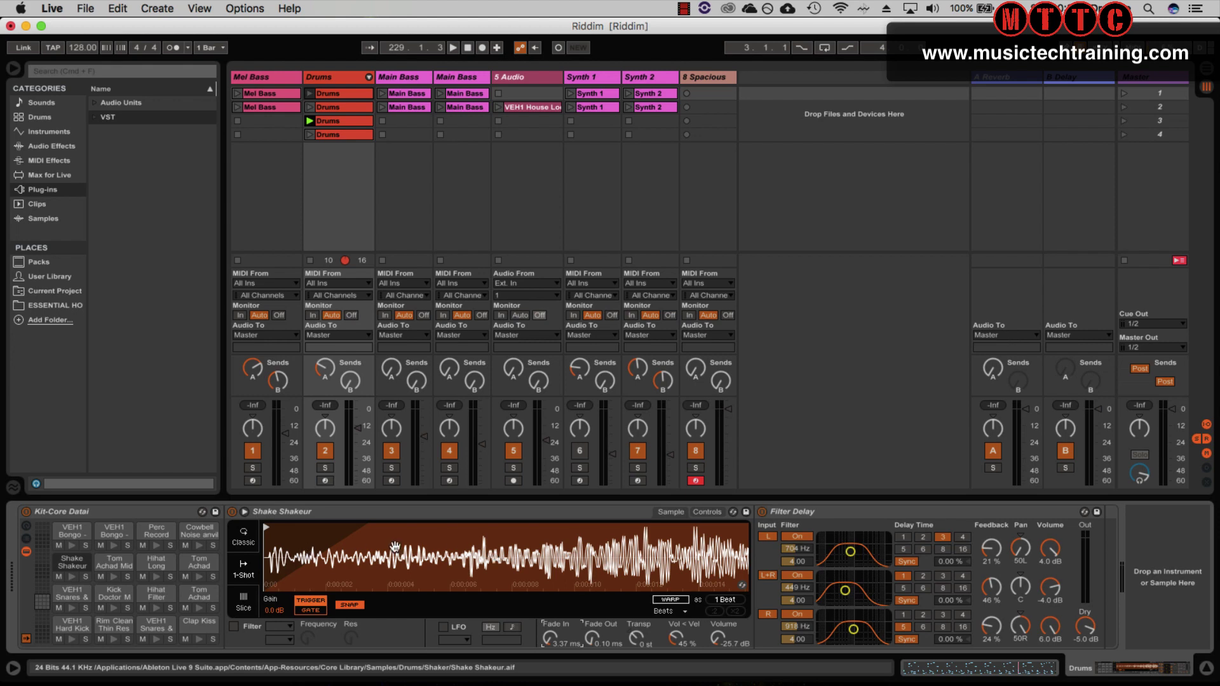
Zoom in on the Shake Shakeur sample, set its fade-in to 9.26 ms, start it later and adjust gain.
key("alt+super+equal")
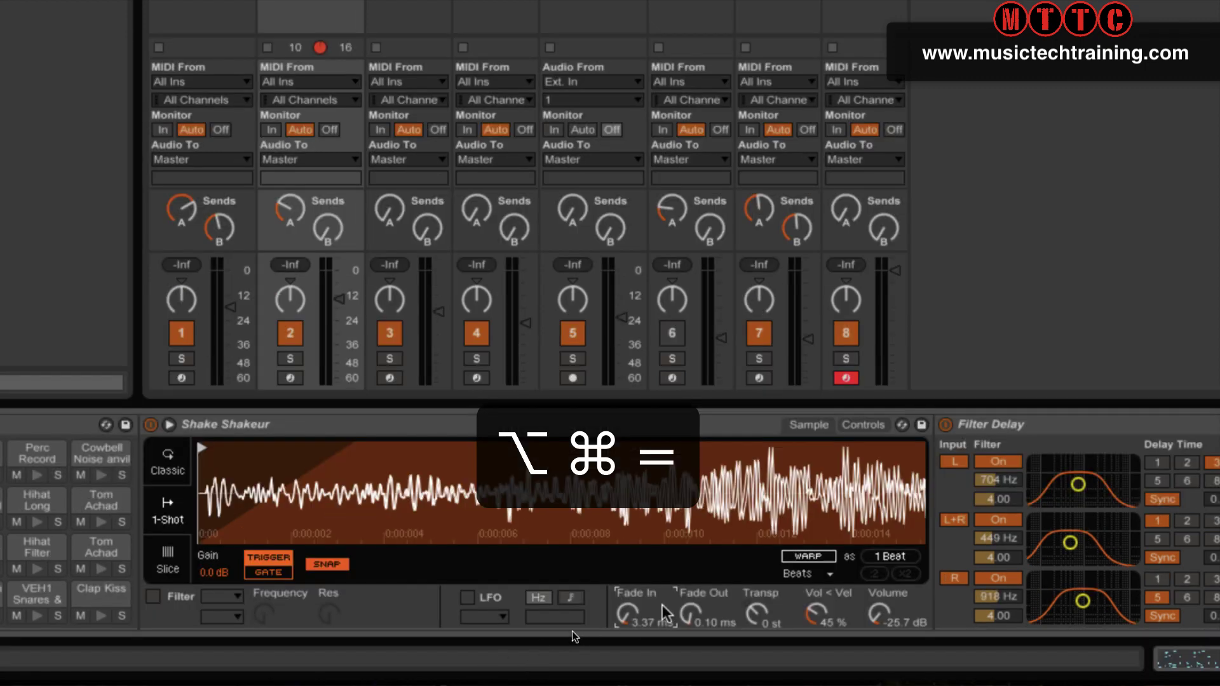
left_click_drag(664, 613, 663, 587)
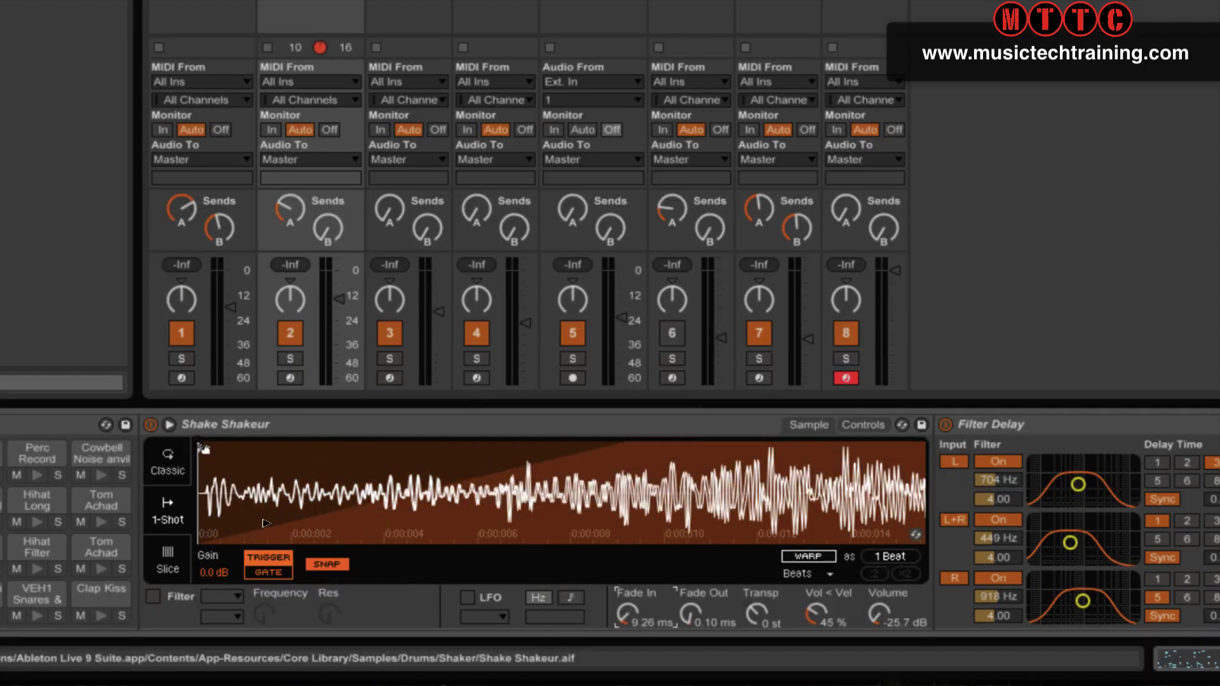
left_click_drag(269, 527, 285, 529)
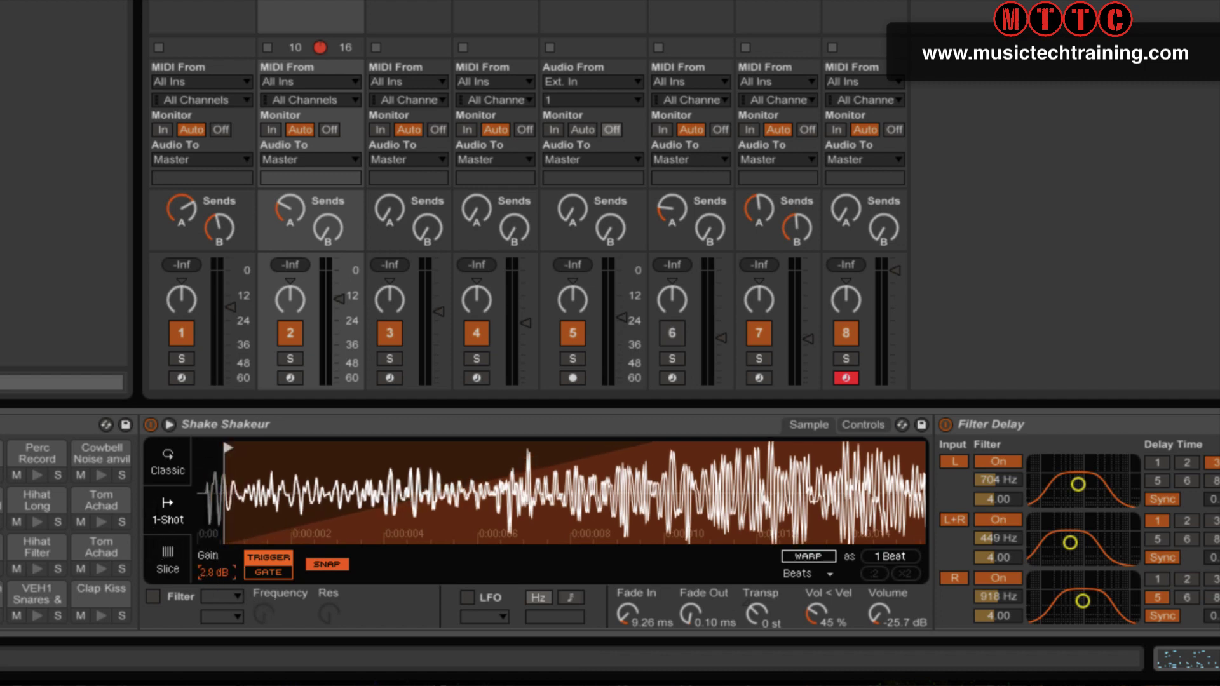
left_click_drag(214, 571, 214, 569)
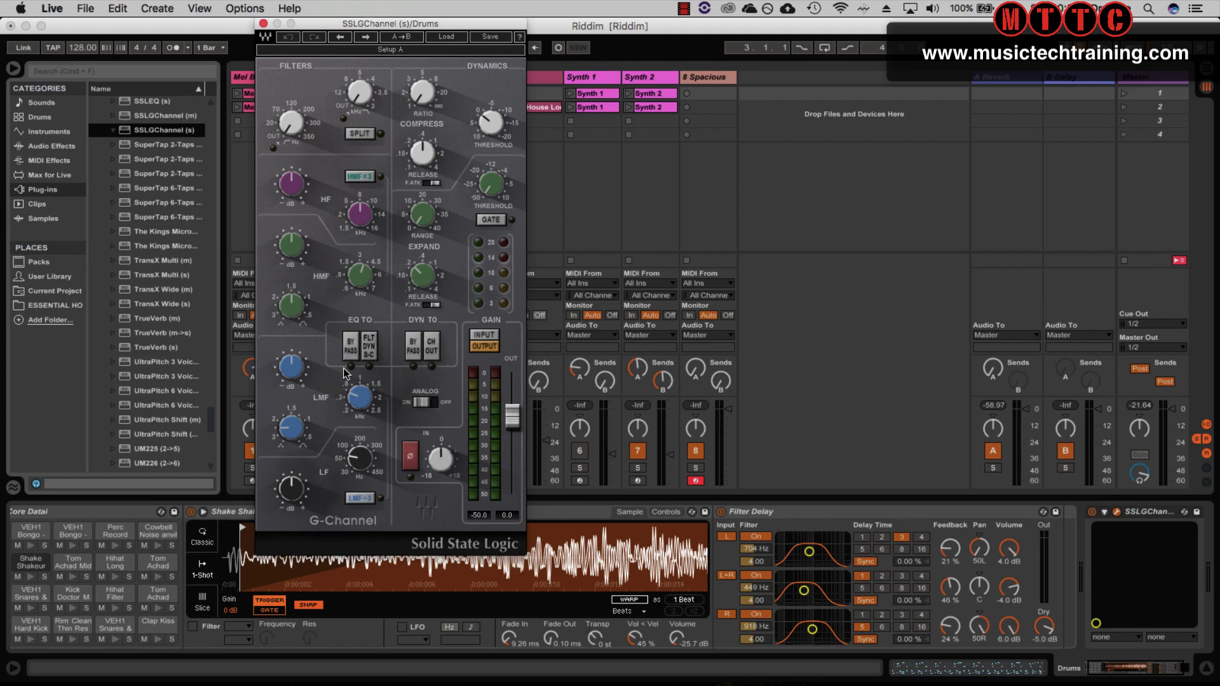
Zoom two steps onto the SSL G-Channel and raise the LMF frequency from 0.51 to 0.56.
key("alt+super+equal")
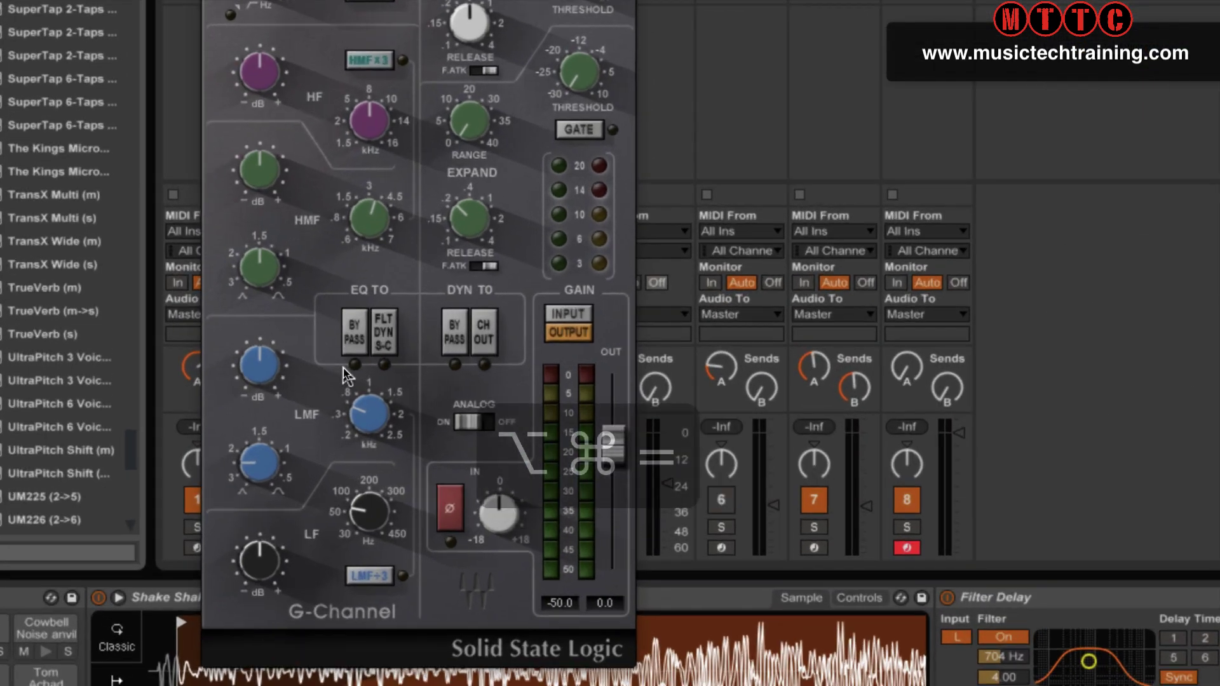
key("alt+super+equal")
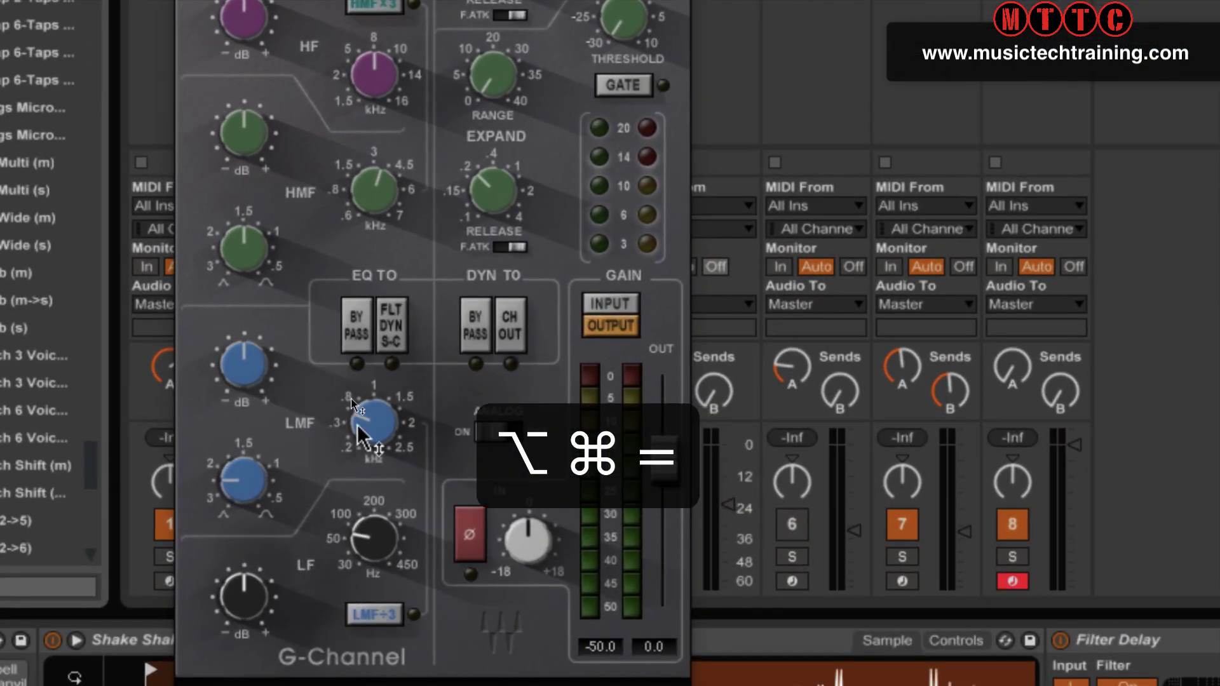
left_click(374, 420)
left_click_drag(373, 420, 368, 421)
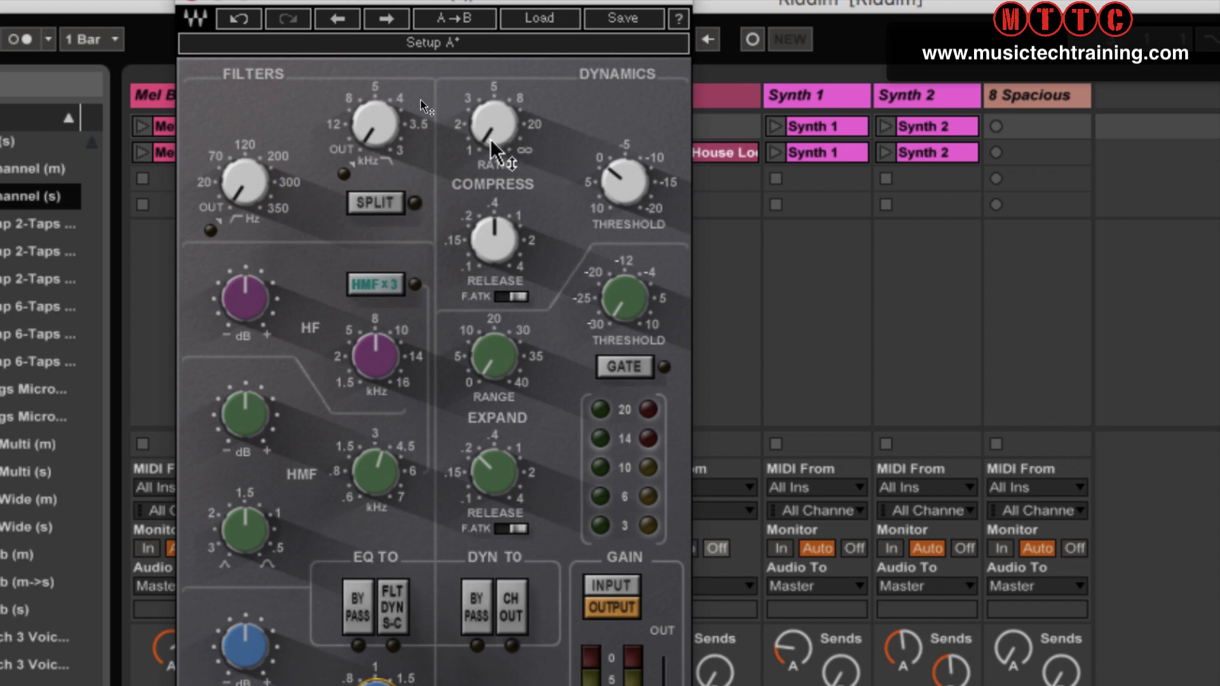
Lower the compressor ratio toward 1, turn release down slightly, and switch magnification off.
left_click(493, 123)
left_click_drag(493, 124, 385, 174)
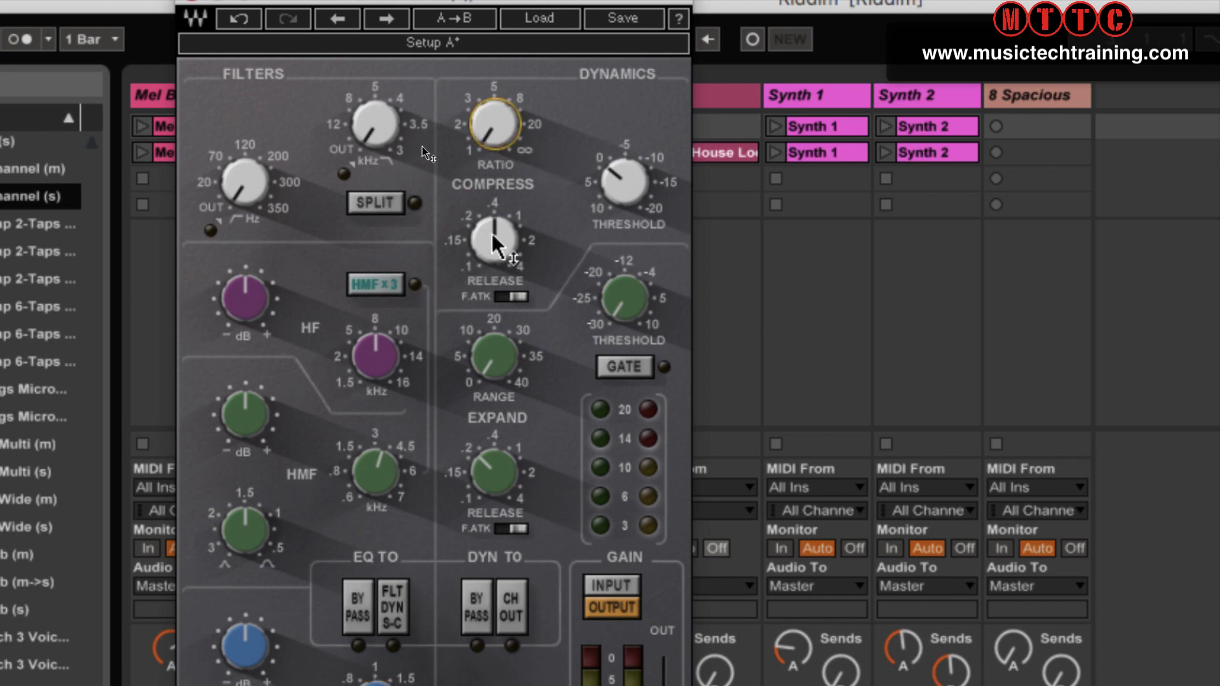
left_click_drag(497, 238, 498, 245)
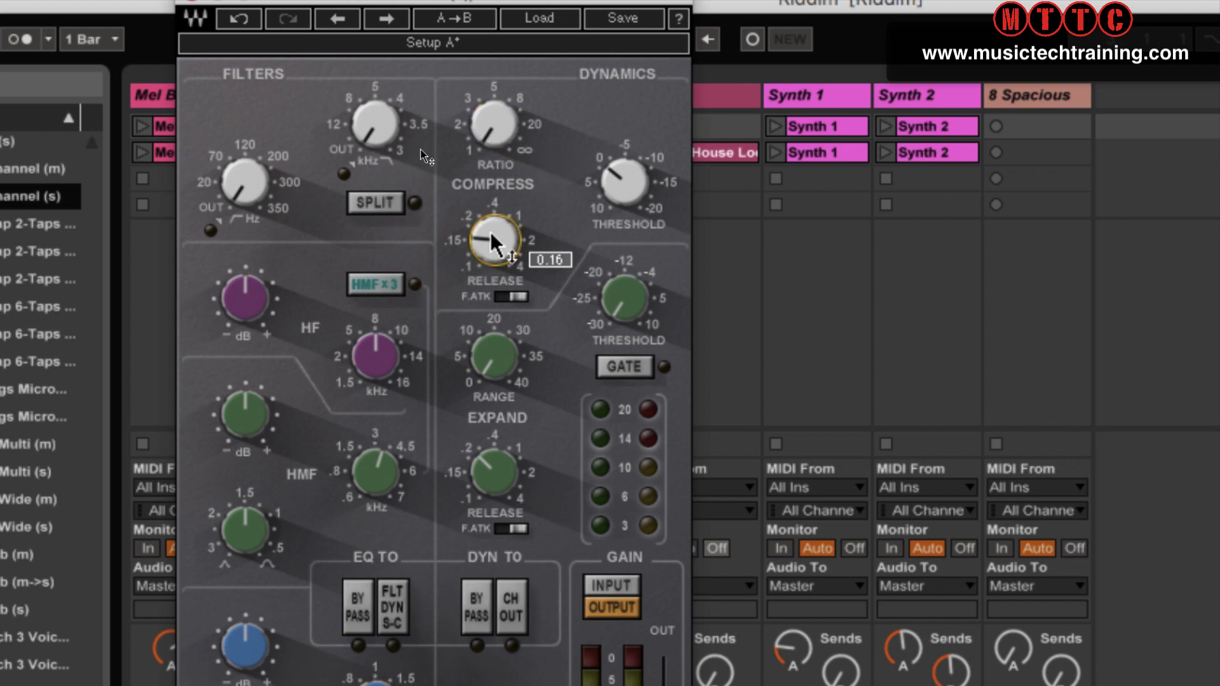
key("alt+super+8")
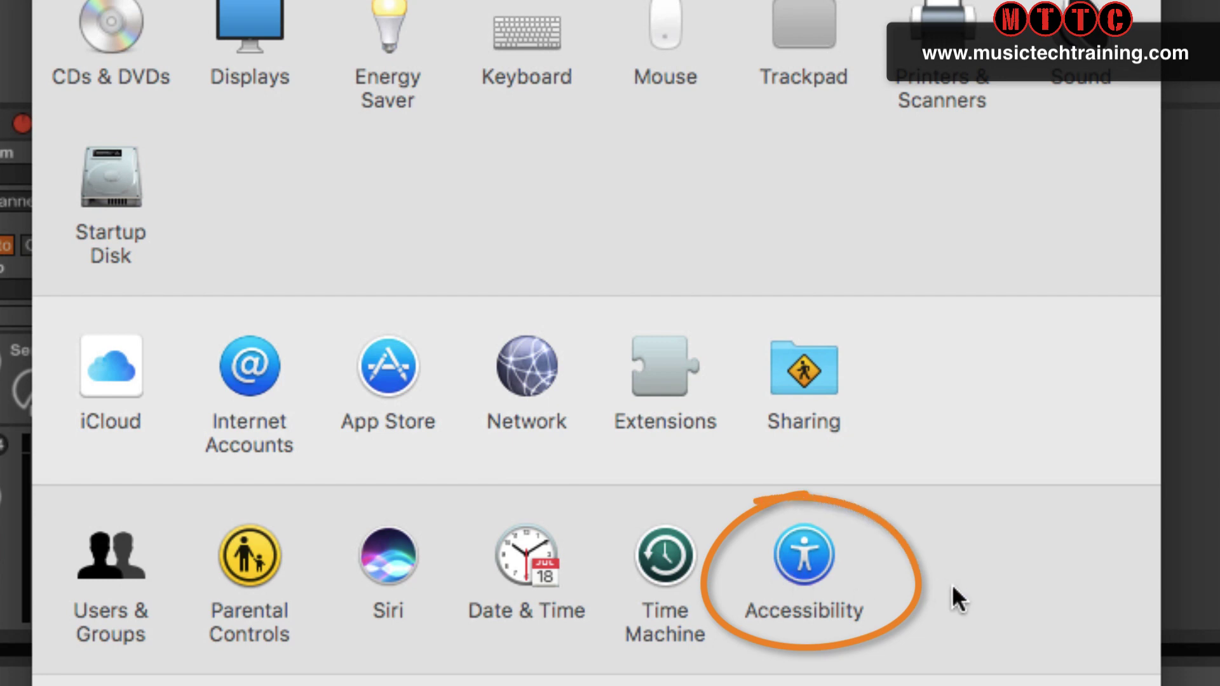
Go to System Preferences > Accessibility and select the Zoom pane.
left_click(800, 557)
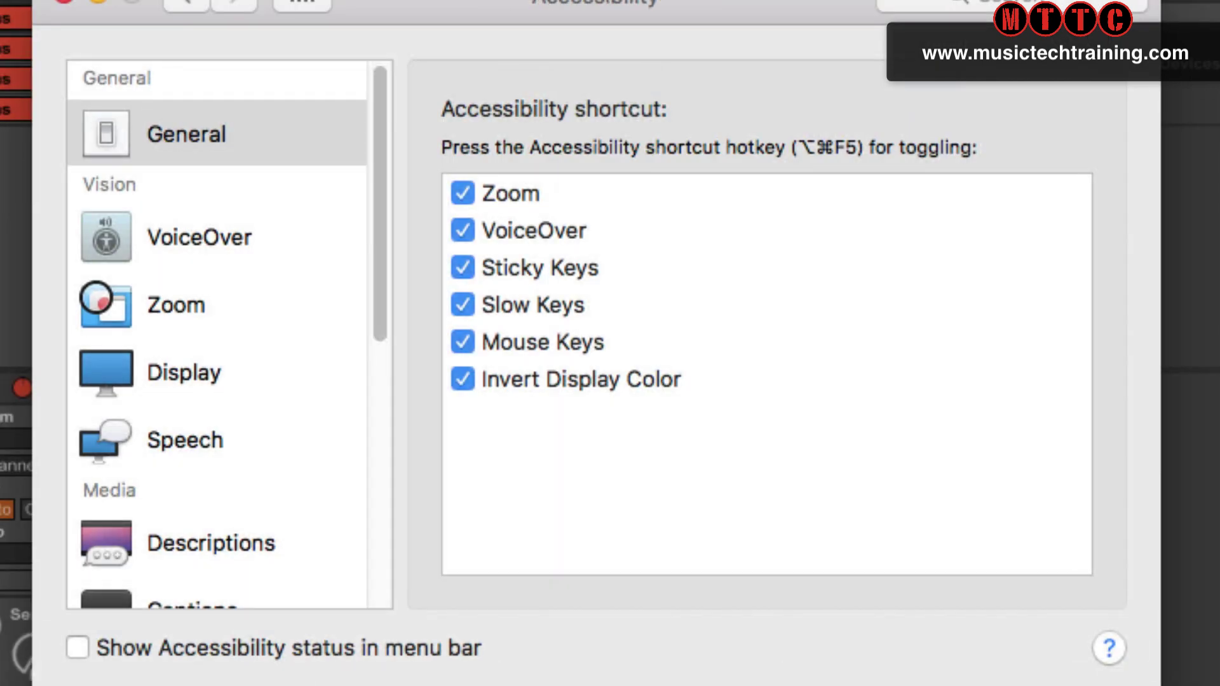
left_click(109, 299)
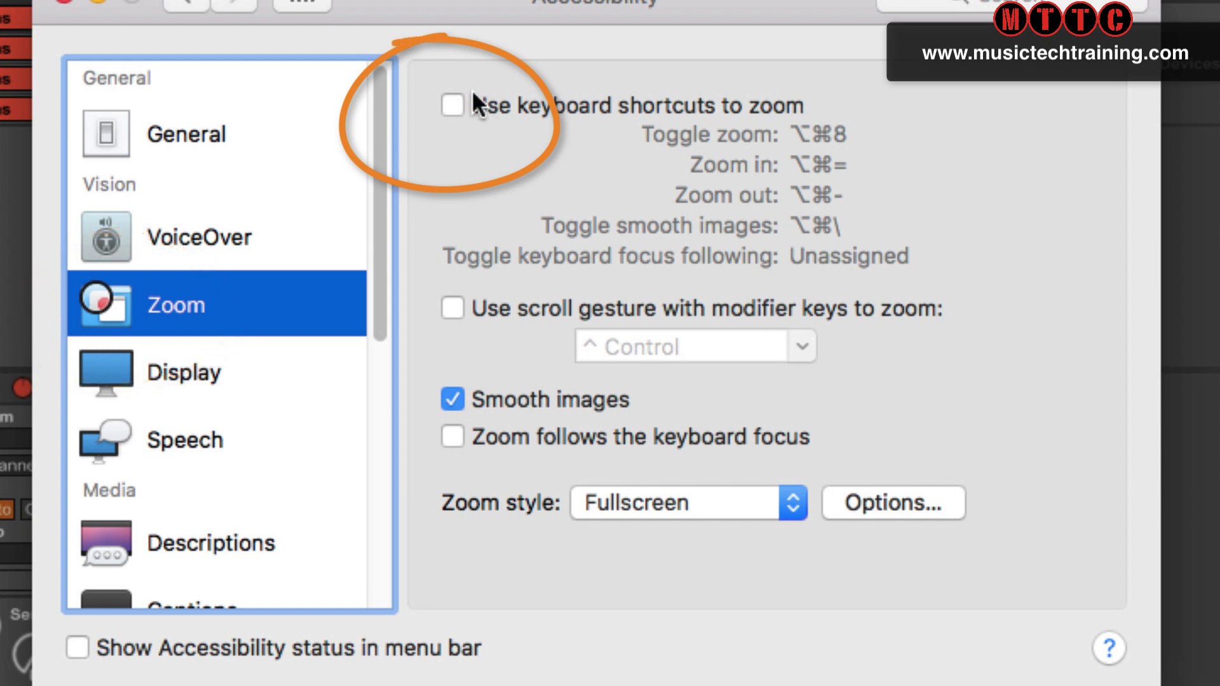
Check 'Use keyboard shortcuts to zoom' and test ⌥⌘=, ⌥⌘– and the ⌥⌘8 on/off toggle.
left_click(453, 104)
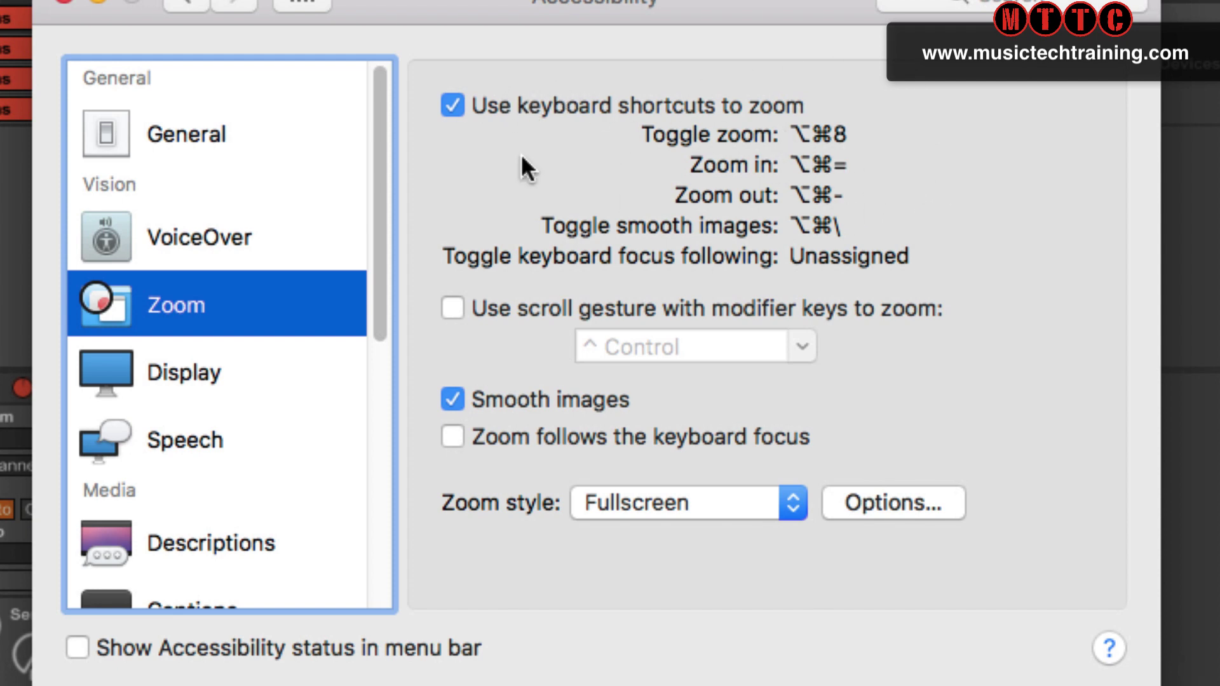
key("alt+super+equal")
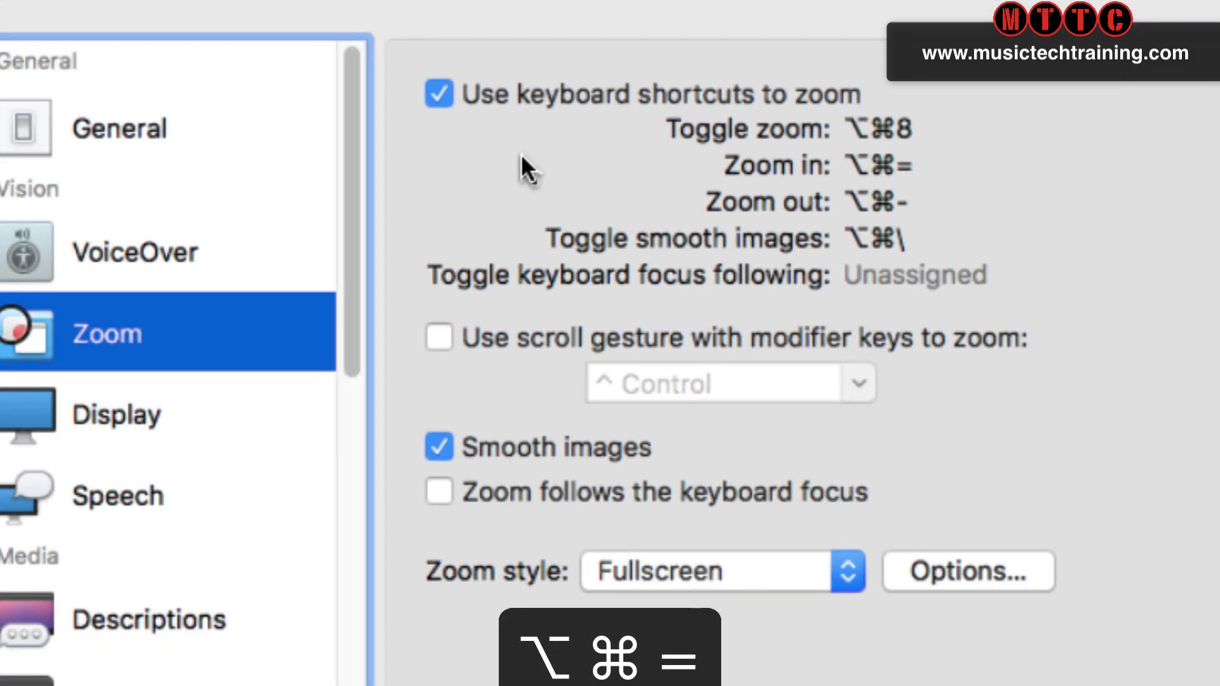
key("alt+super+minus")
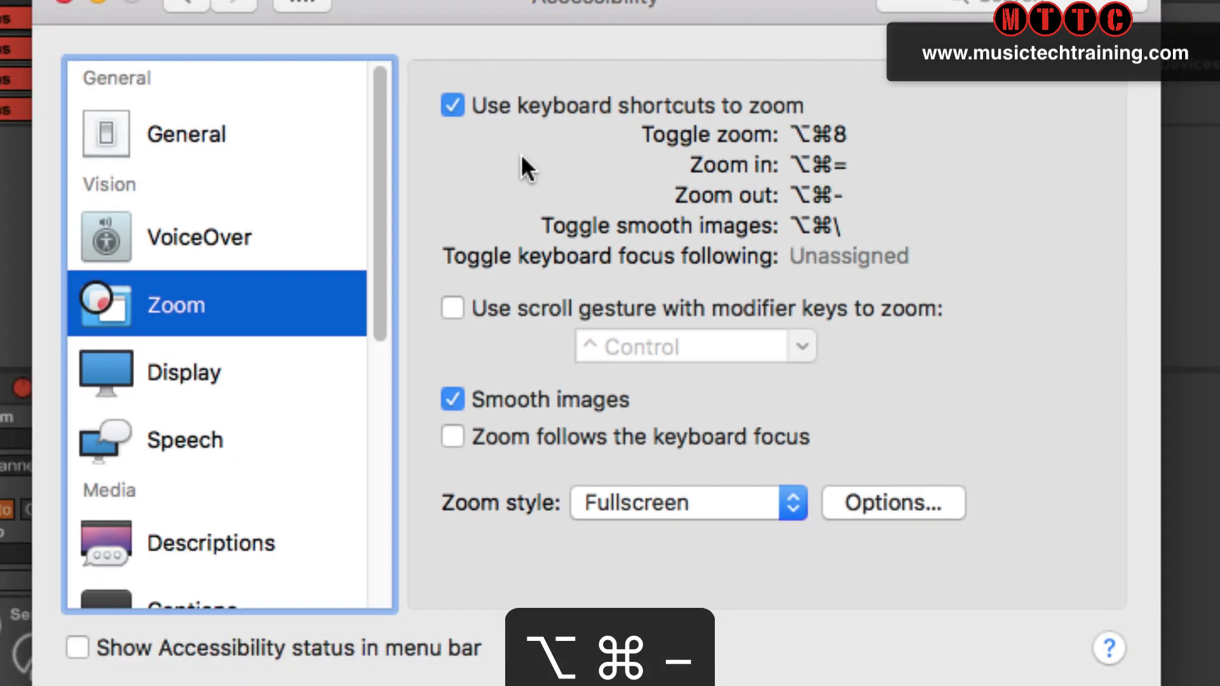
key("alt+super+8")
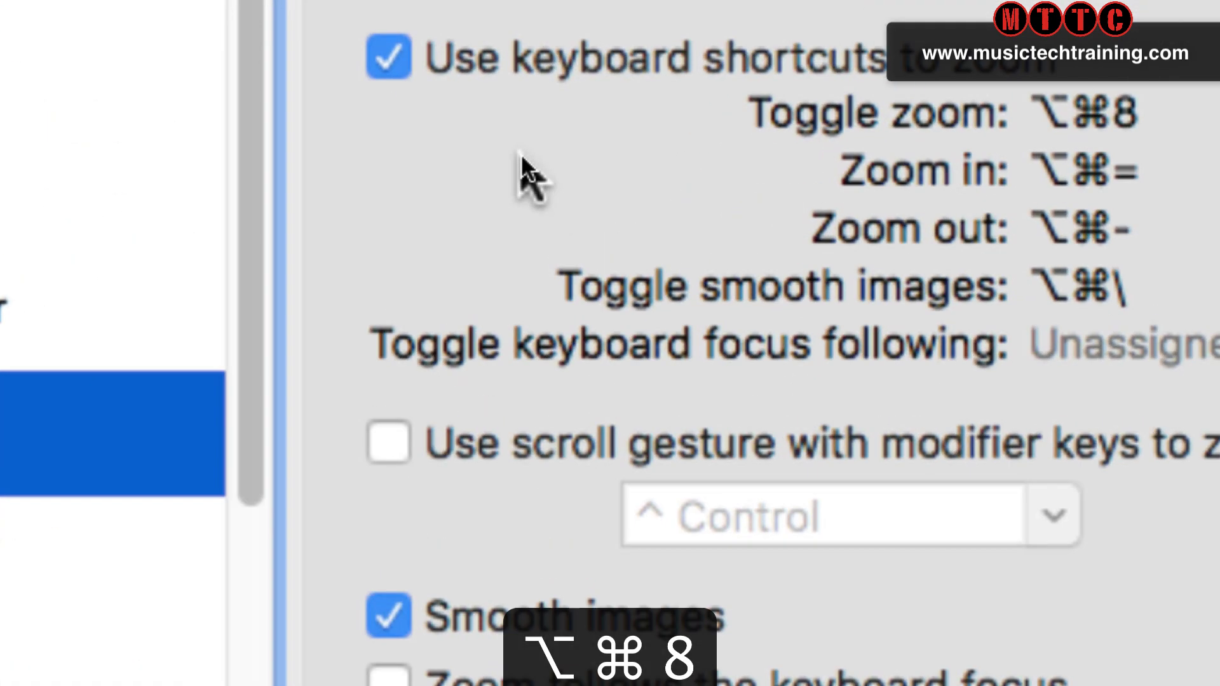
key("alt+super+8")
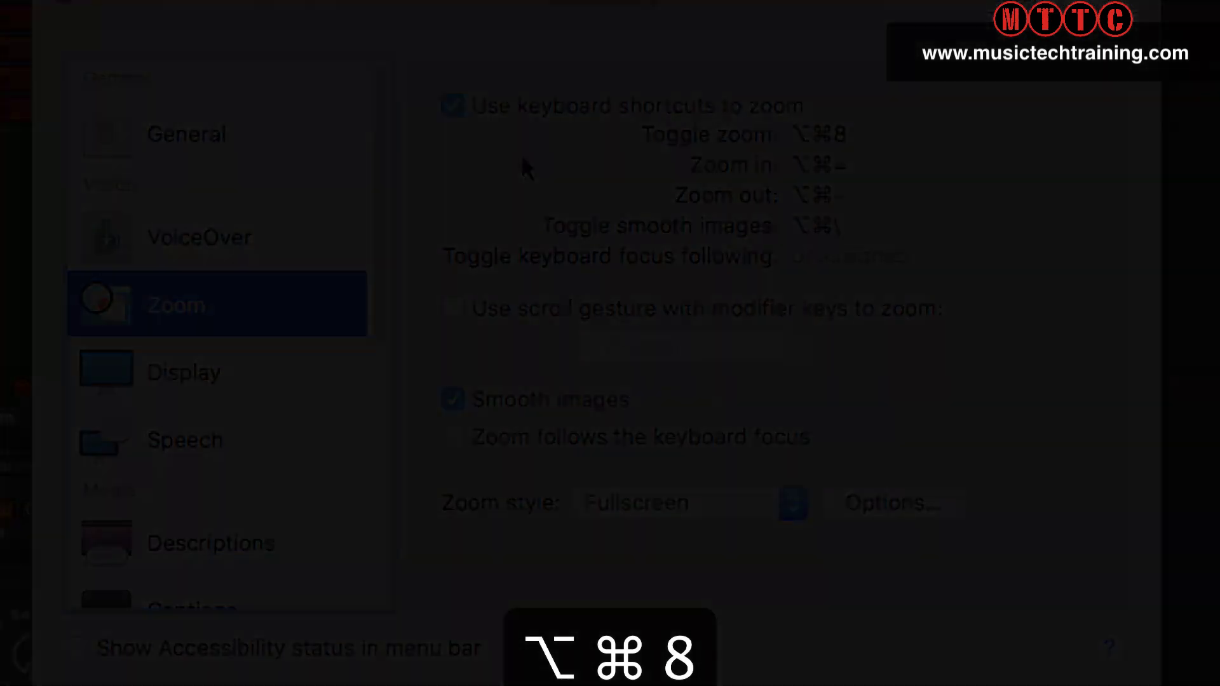